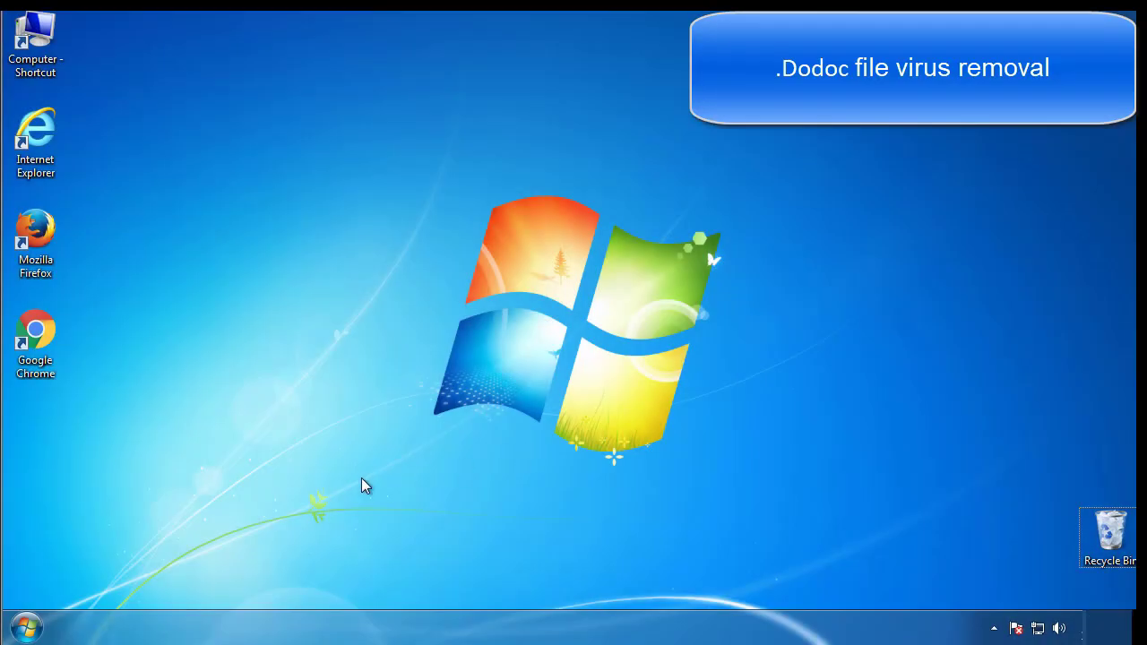
Step: Enable Safe boot (Minimal) in msconfig's Boot settings and restart into Safe Mode
{"action": "left_click", "coordinate": [27, 628]}
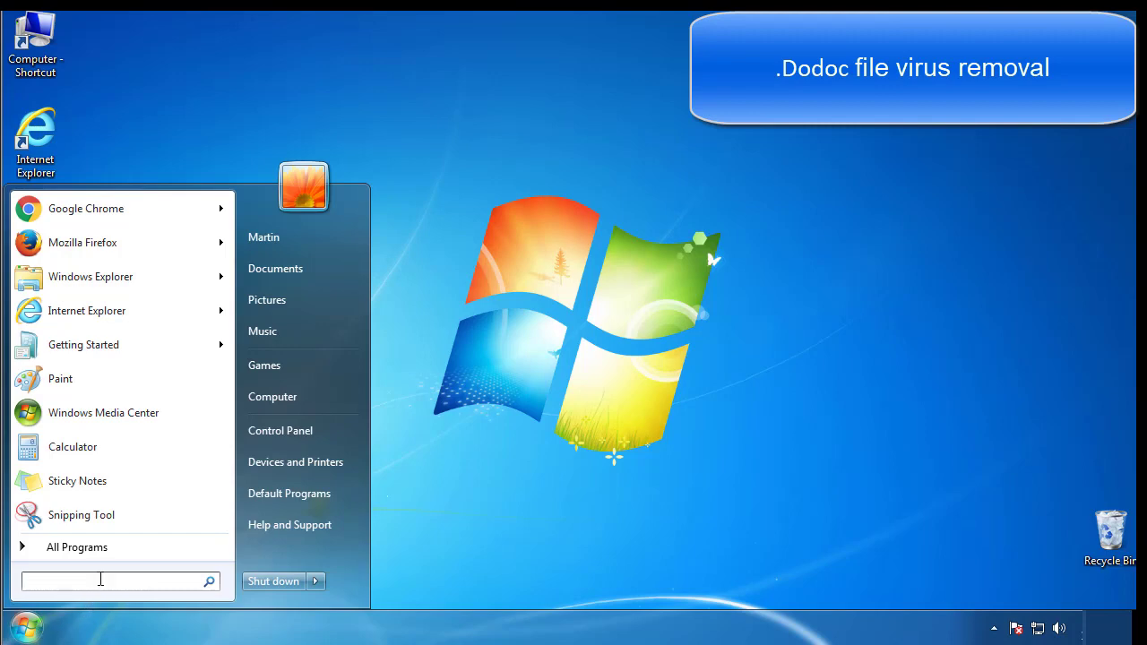
{"action": "type", "text": "msconfig"}
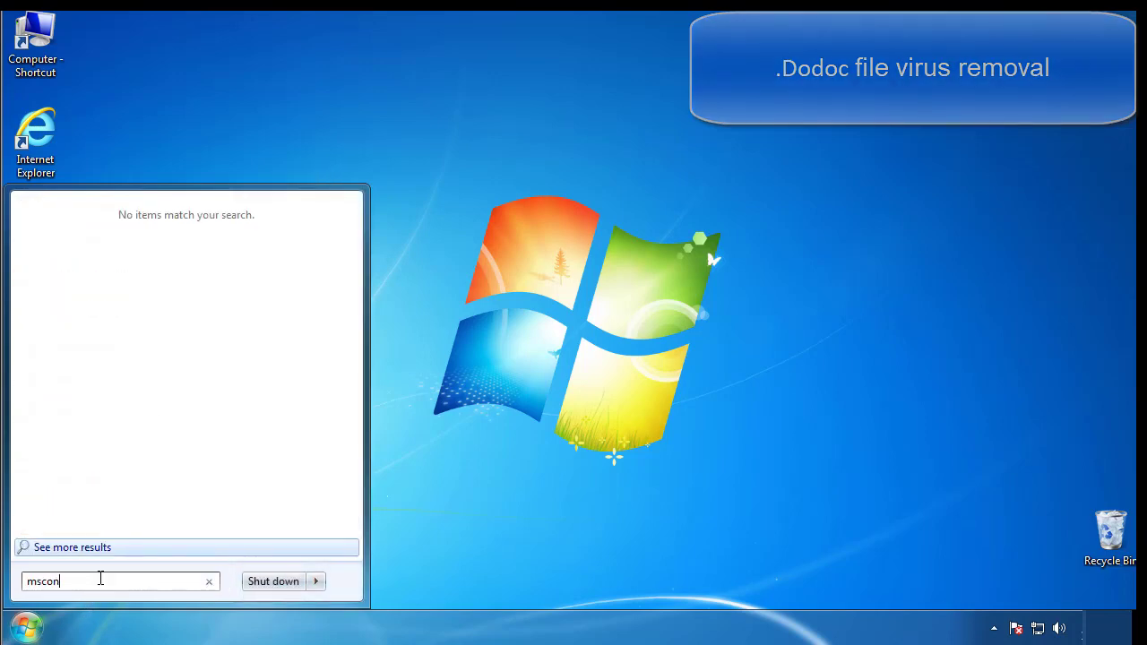
{"action": "key", "text": "Return"}
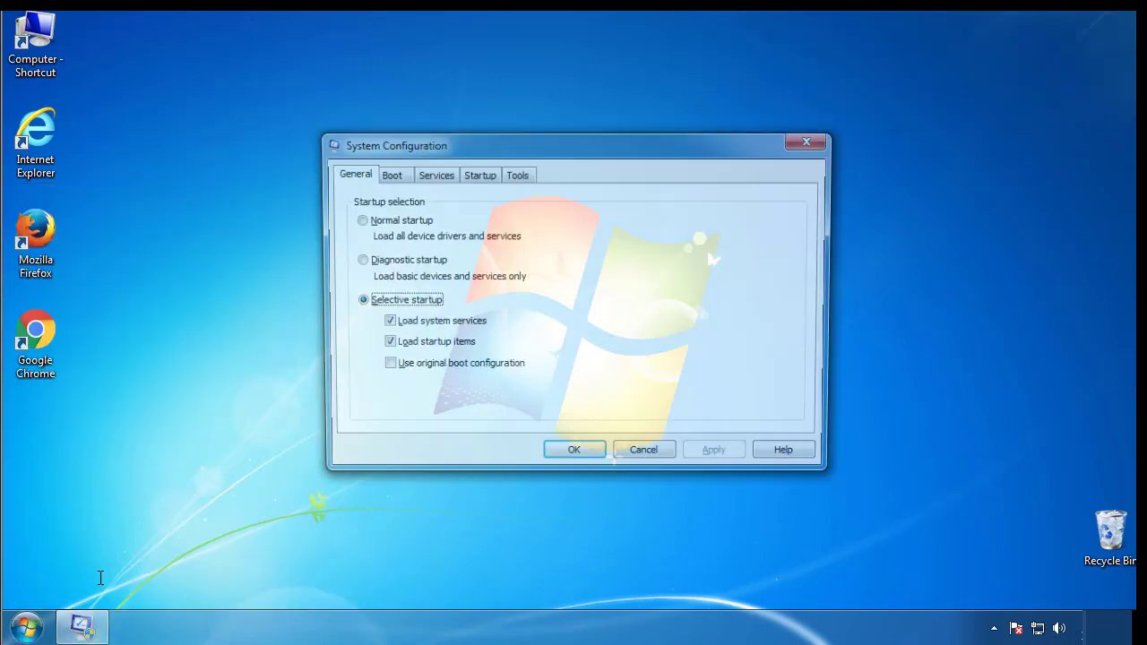
{"action": "left_click", "coordinate": [387, 174]}
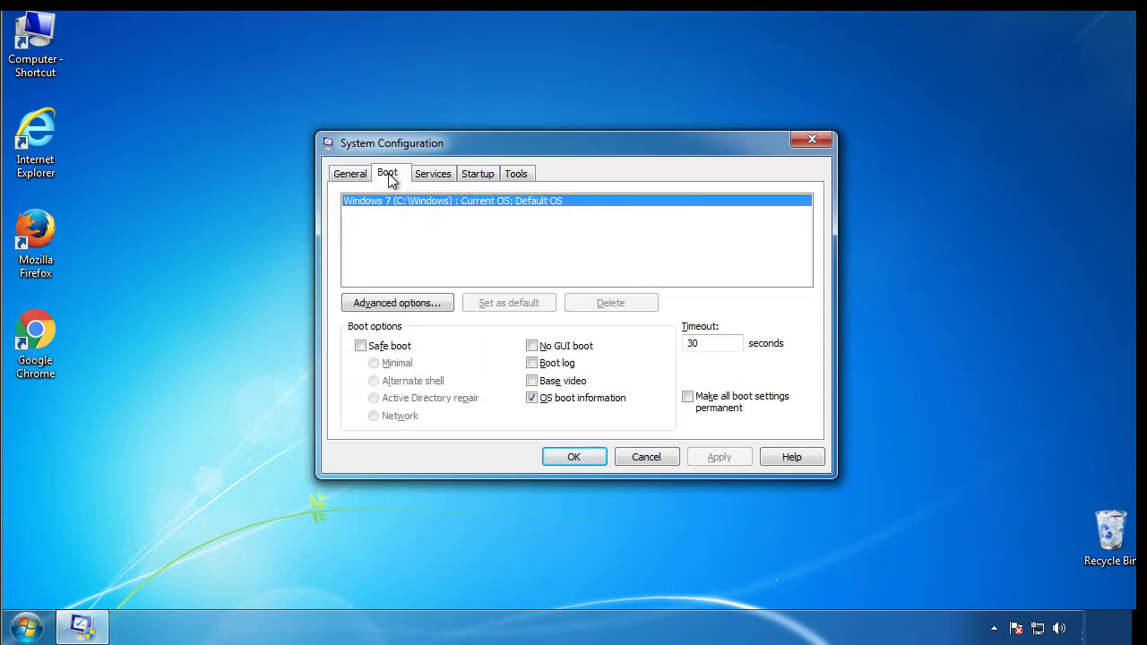
{"action": "left_click", "coordinate": [360, 346]}
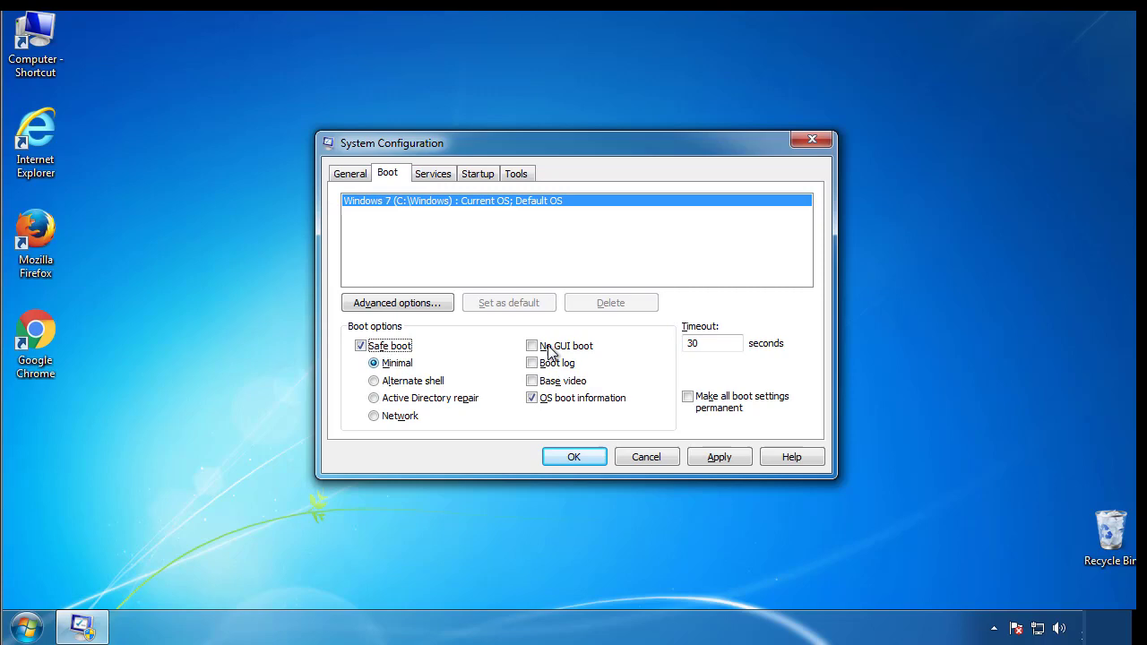
{"action": "left_click", "coordinate": [582, 457]}
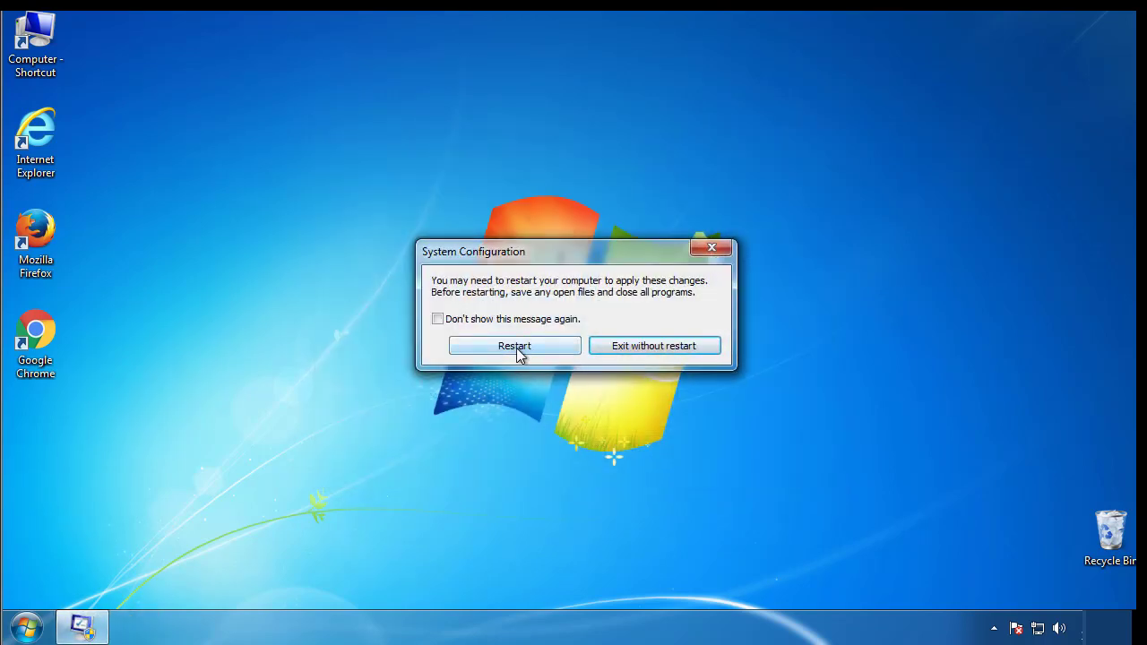
{"action": "left_click", "coordinate": [518, 346]}
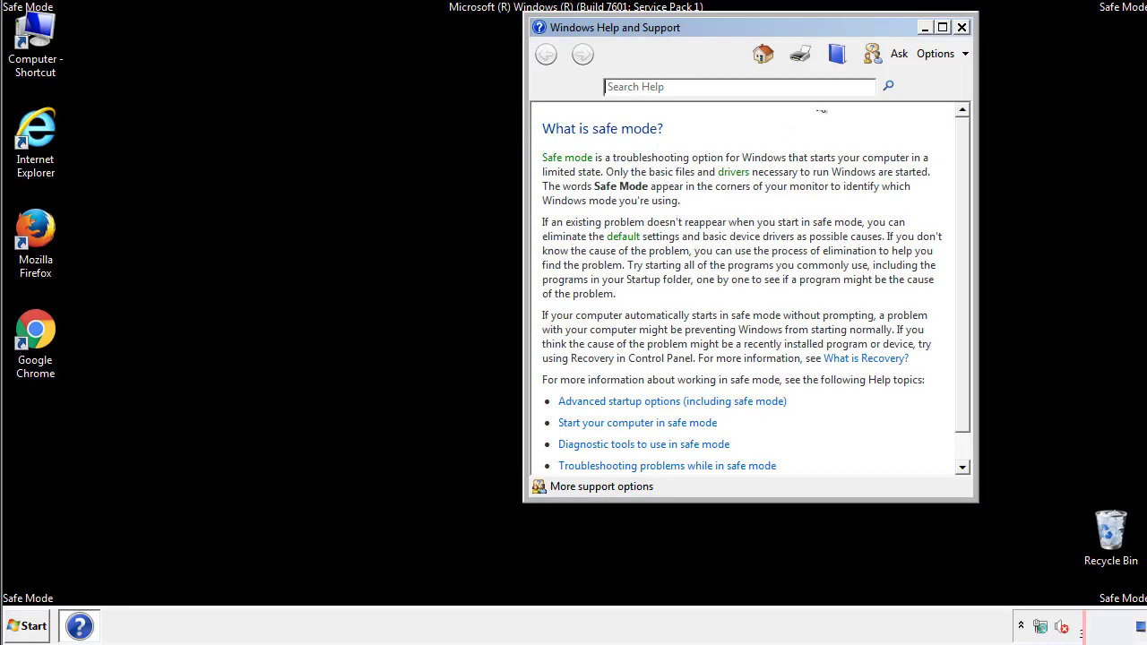
Step: Close the help article and confirm Folder Options shows hidden files, folders and drives
{"action": "left_click", "coordinate": [962, 27]}
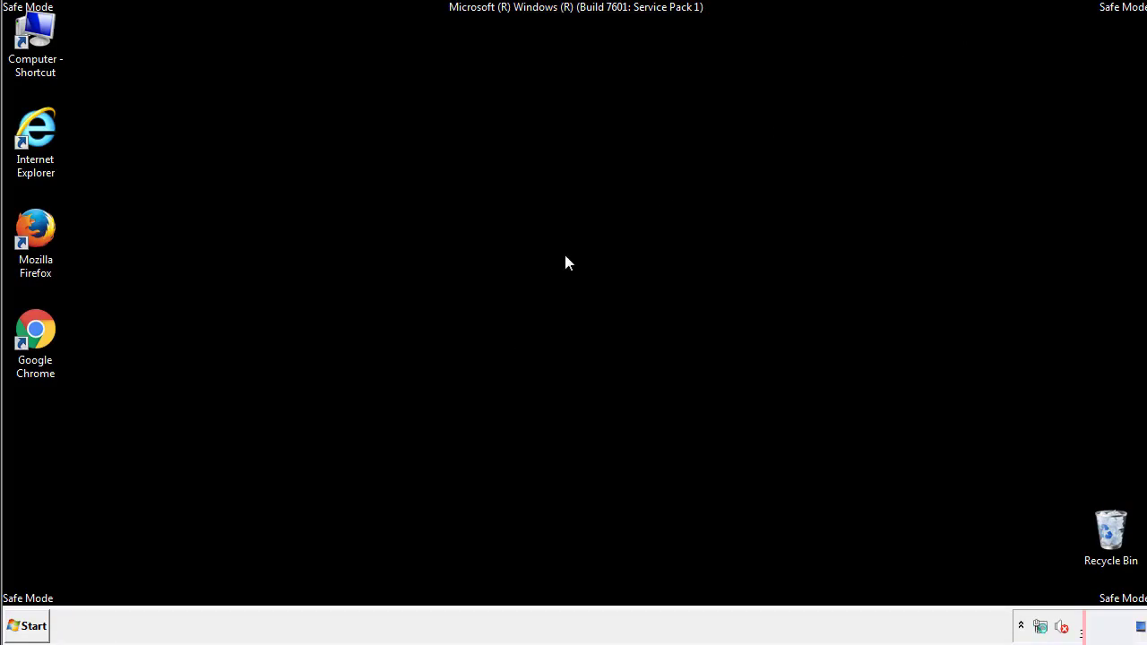
{"action": "left_click", "coordinate": [36, 625]}
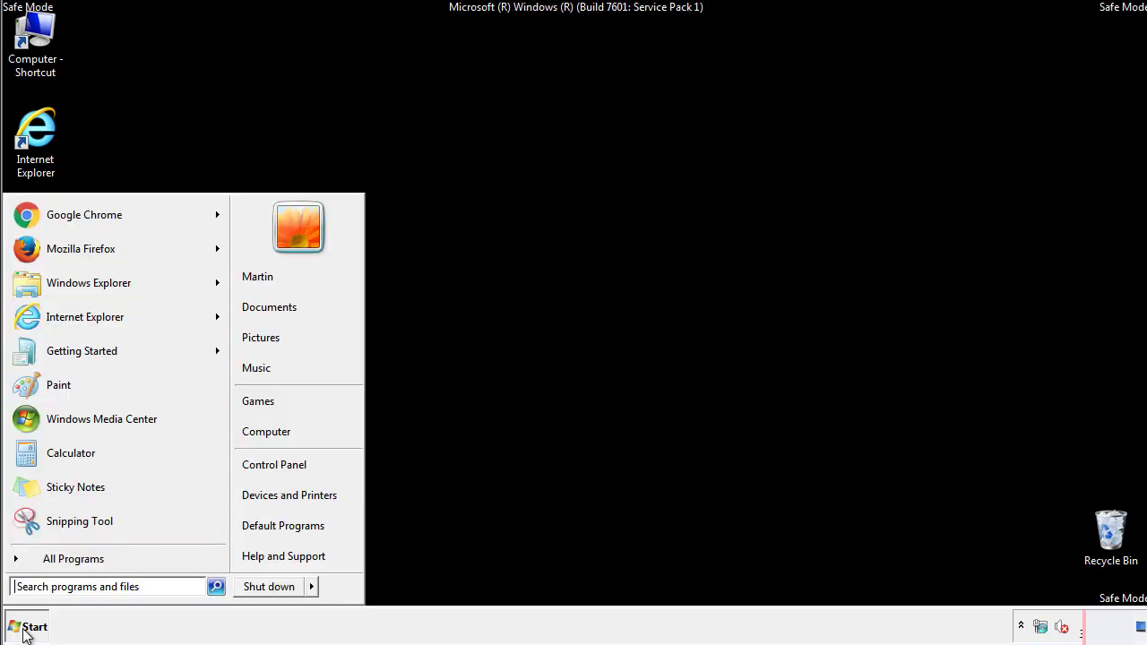
{"action": "left_click", "coordinate": [287, 464]}
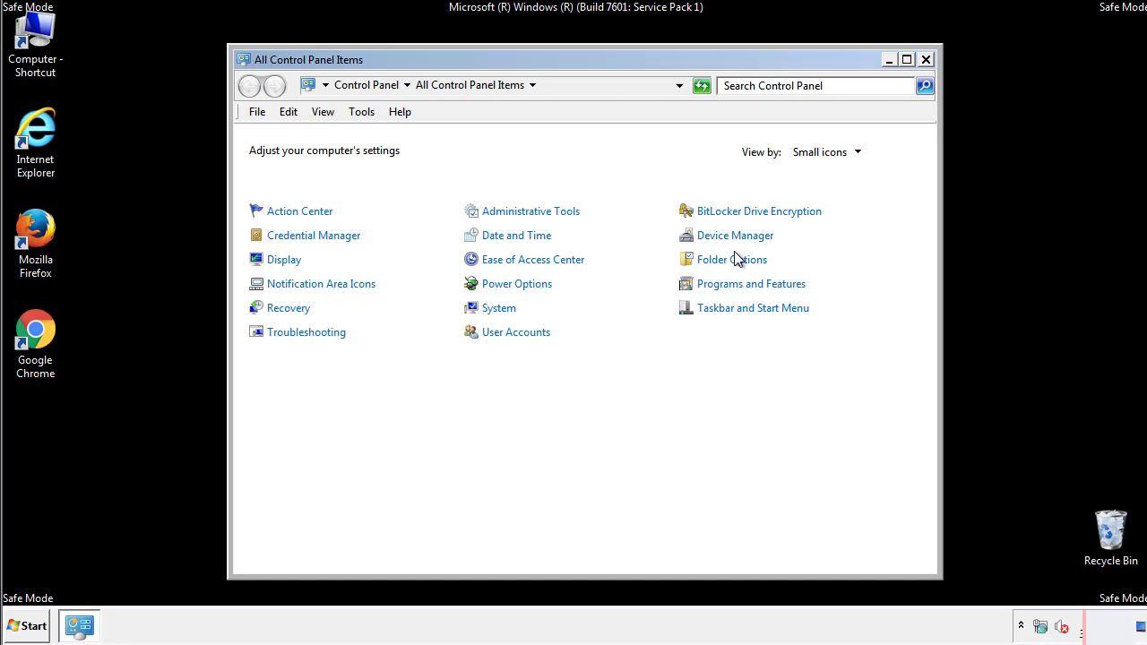
{"action": "left_click", "coordinate": [732, 259]}
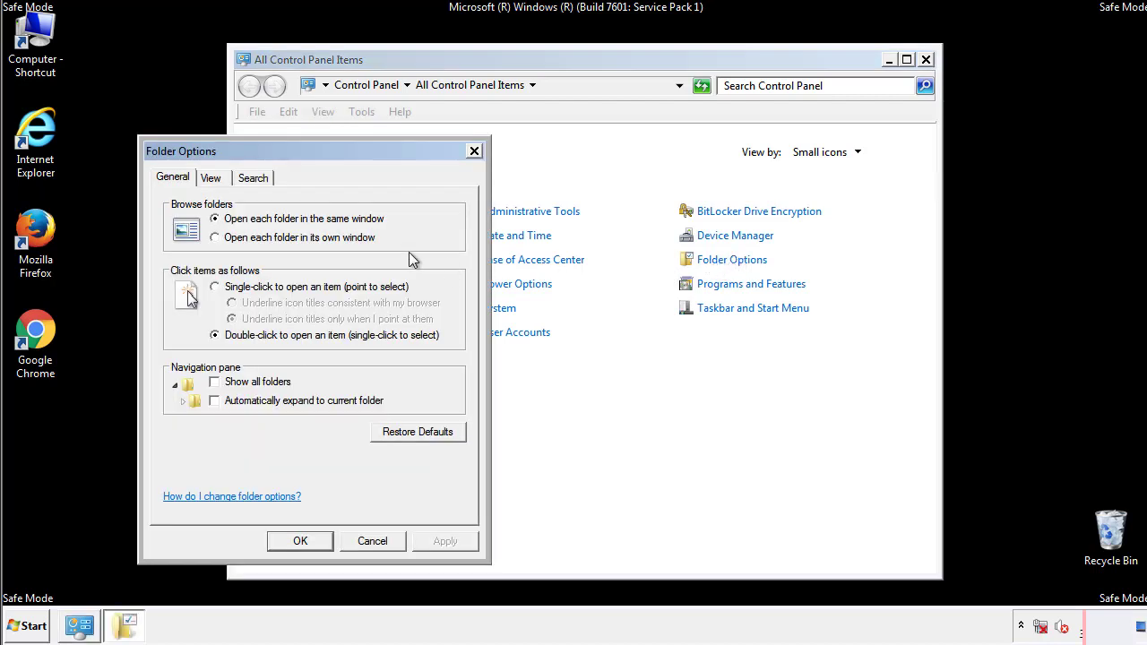
{"action": "left_click", "coordinate": [212, 178]}
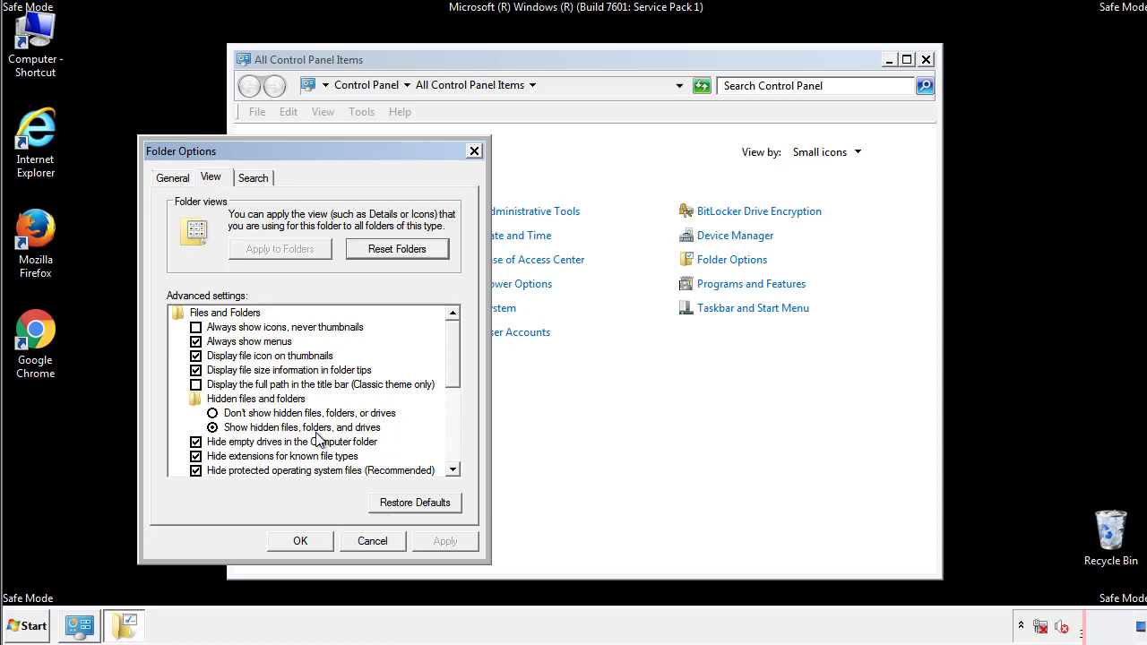
{"action": "left_click", "coordinate": [310, 539]}
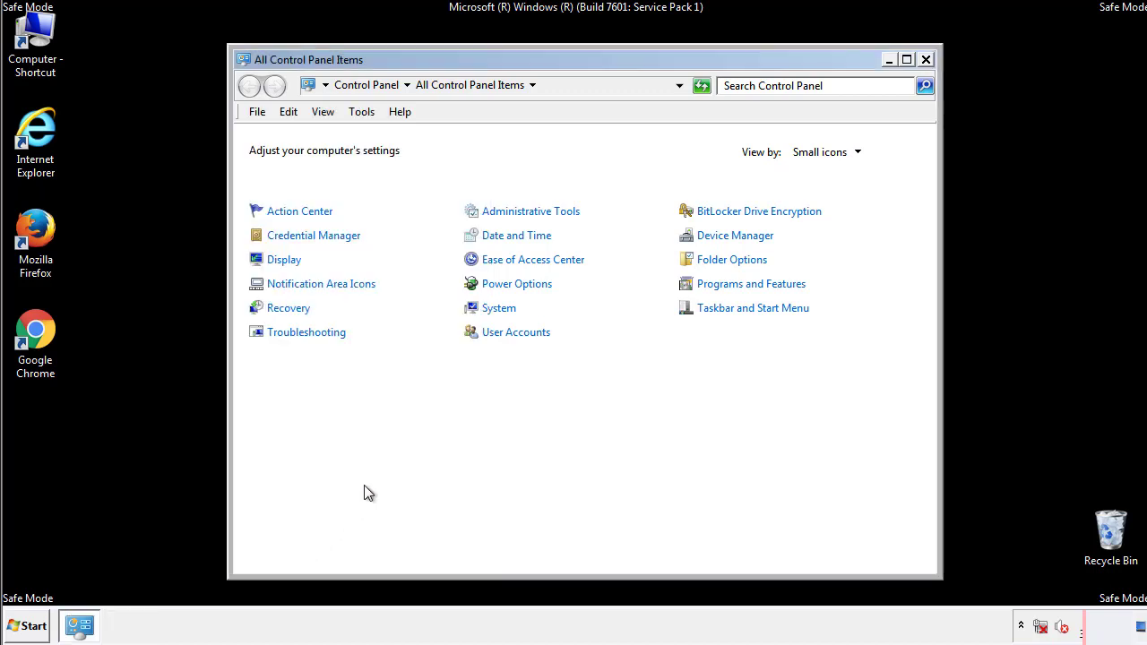
{"action": "left_click", "coordinate": [927, 59]}
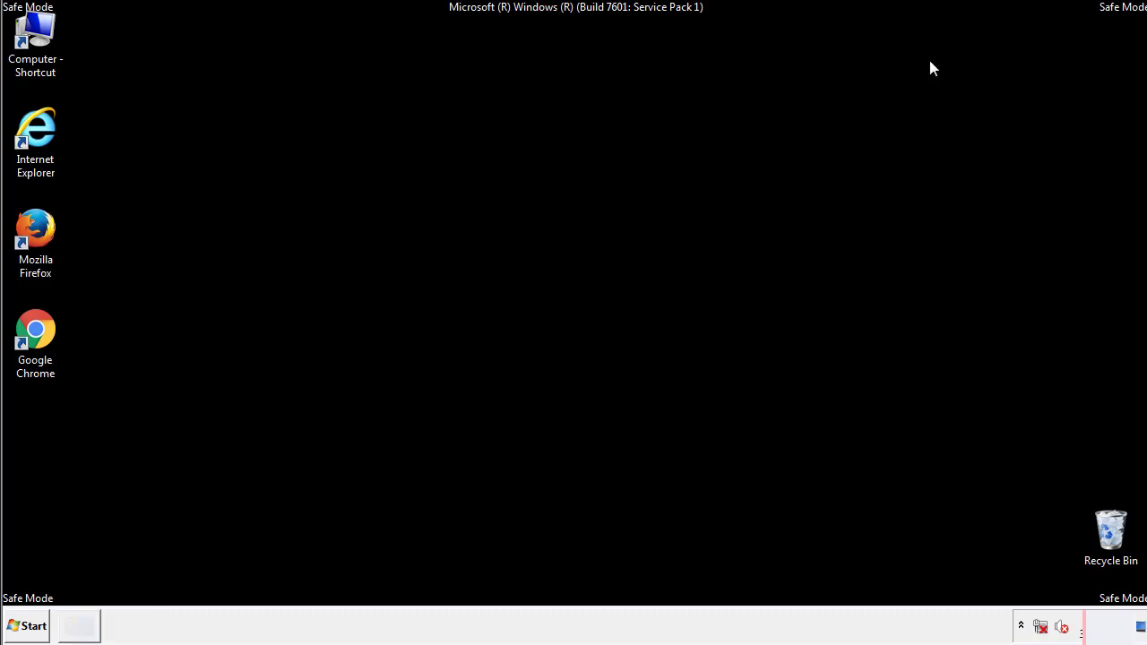
Step: Browse to C:\Windows\System32\drivers\etc and start opening the hosts file
{"action": "double_click", "coordinate": [36, 35]}
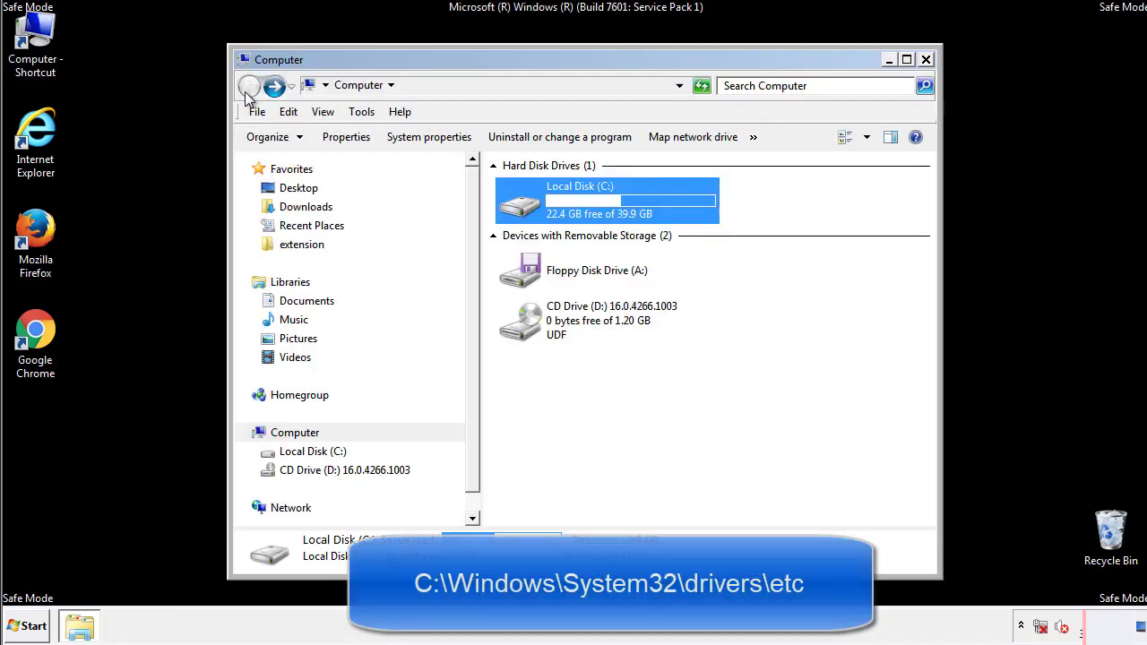
{"action": "double_click", "coordinate": [514, 199]}
{"action": "left_click", "coordinate": [524, 328]}
{"action": "double_click", "coordinate": [524, 328]}
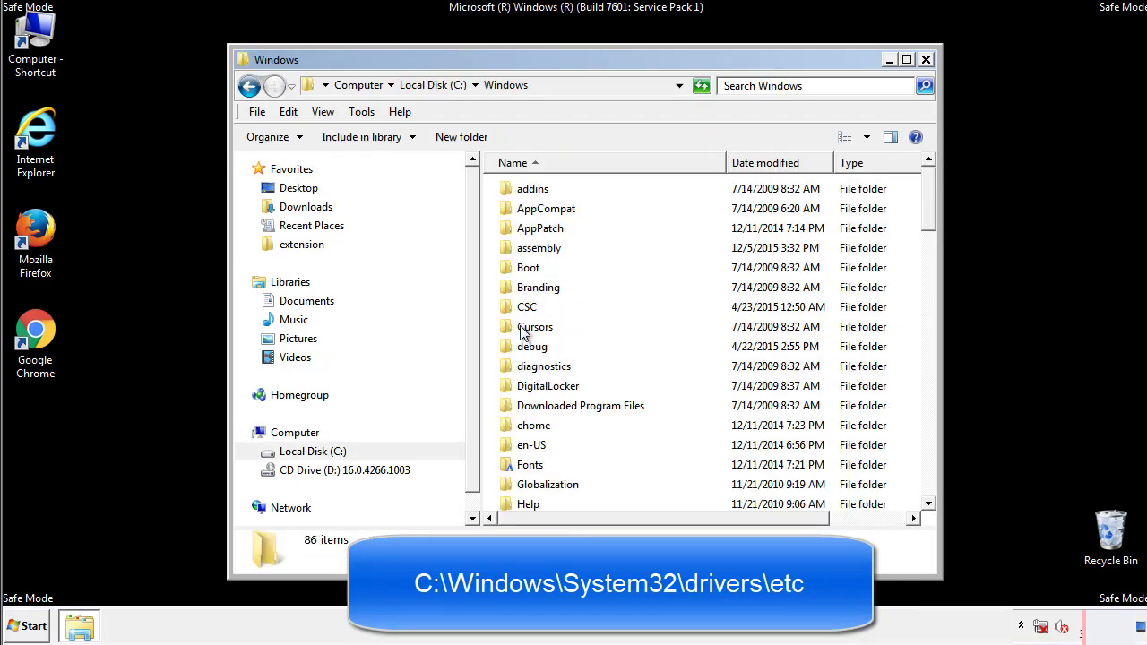
{"action": "scroll", "coordinate": [529, 403], "scroll_direction": "down", "scroll_amount": 2}
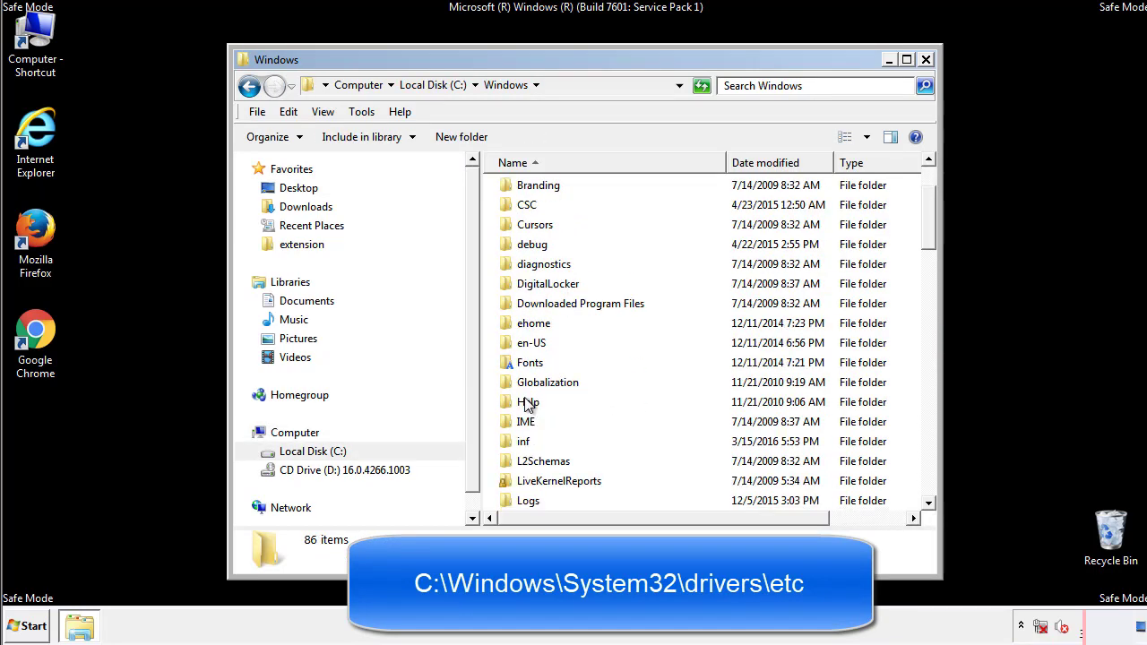
{"action": "scroll", "coordinate": [529, 404], "scroll_direction": "down", "scroll_amount": 3}
{"action": "scroll", "coordinate": [529, 403], "scroll_direction": "down", "scroll_amount": 3}
{"action": "scroll", "coordinate": [529, 403], "scroll_direction": "down", "scroll_amount": 3}
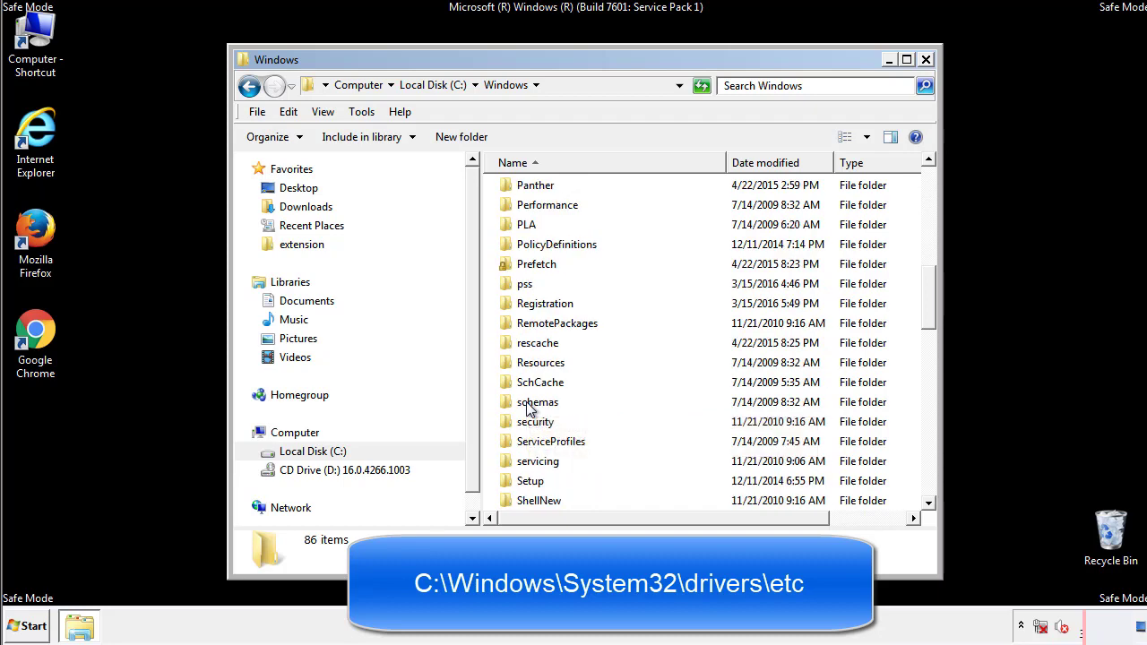
{"action": "scroll", "coordinate": [529, 408], "scroll_direction": "down", "scroll_amount": 2}
{"action": "double_click", "coordinate": [544, 462]}
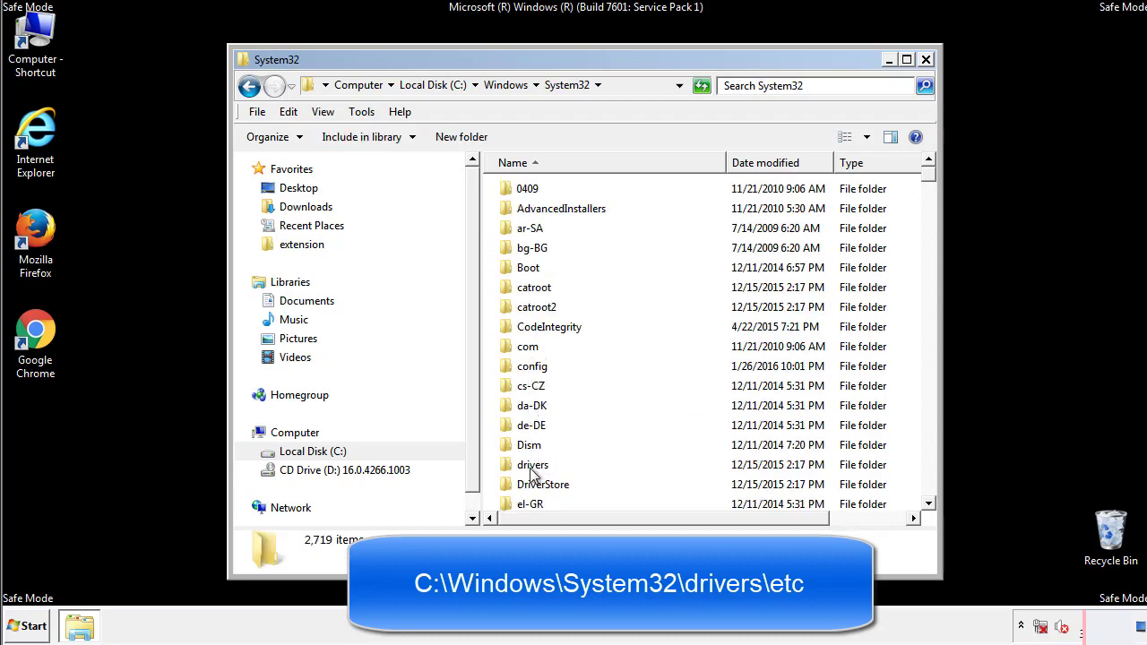
{"action": "double_click", "coordinate": [532, 466]}
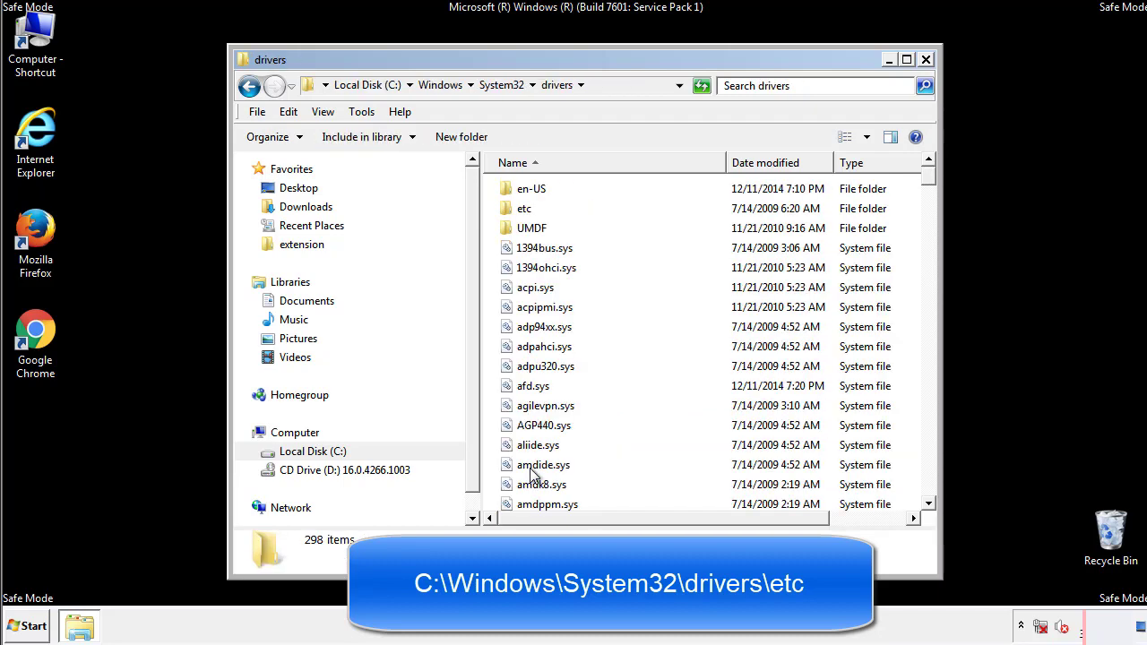
{"action": "double_click", "coordinate": [523, 209]}
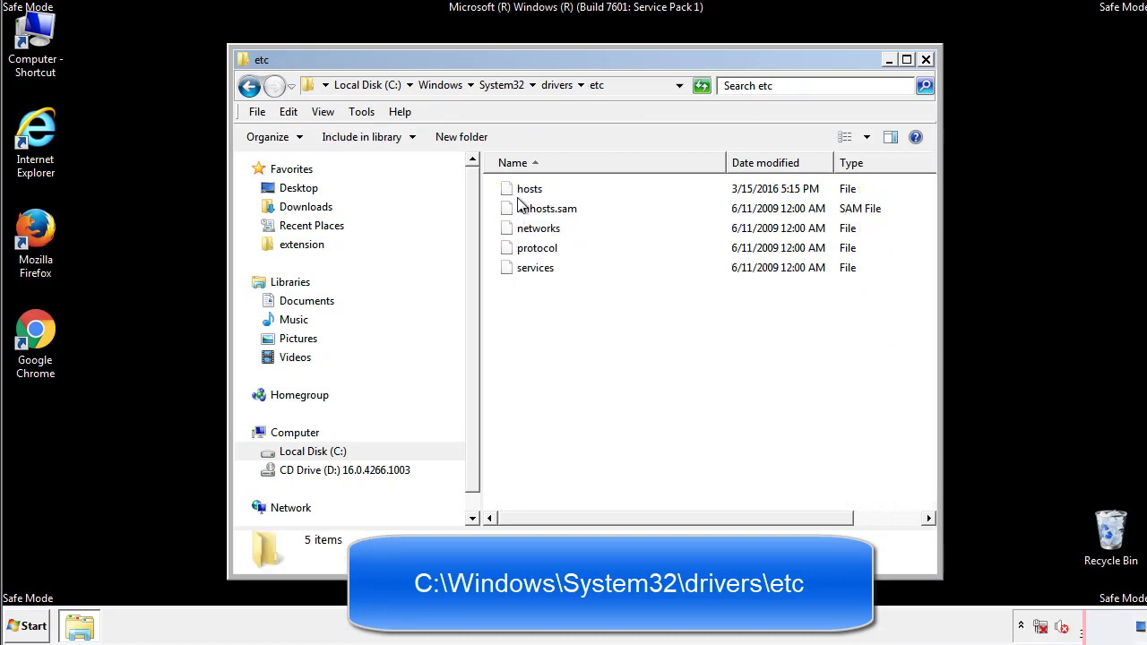
{"action": "double_click", "coordinate": [529, 190]}
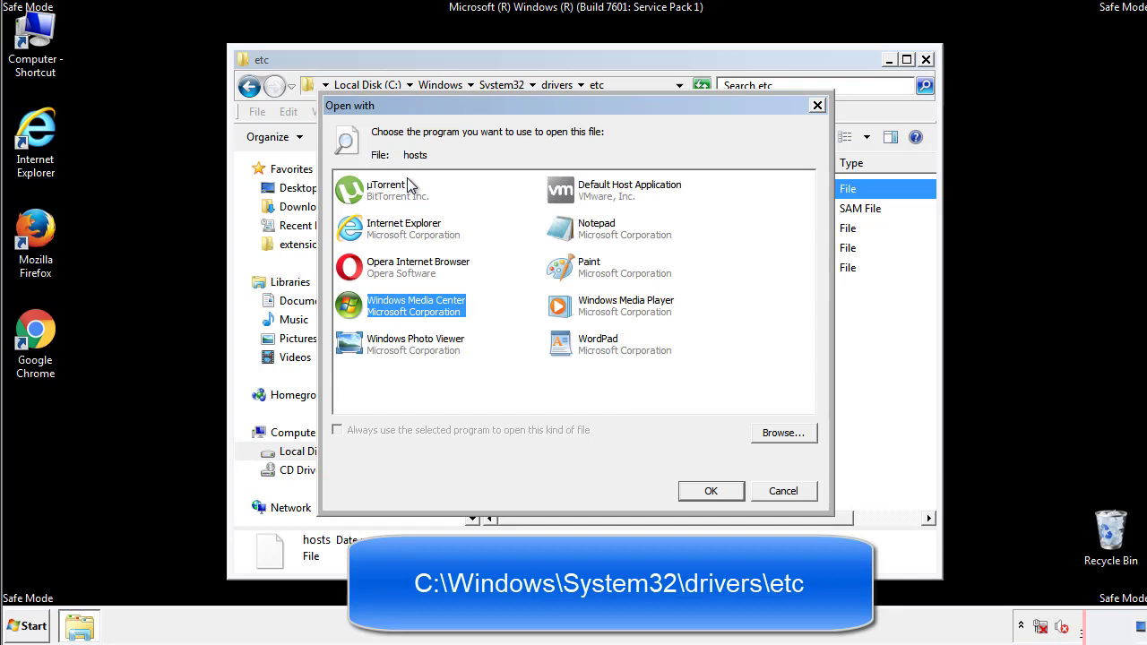
Step: Open hosts in Notepad and delete its four suspicious redirect entries
{"action": "left_click", "coordinate": [581, 234]}
{"action": "left_click", "coordinate": [711, 491]}
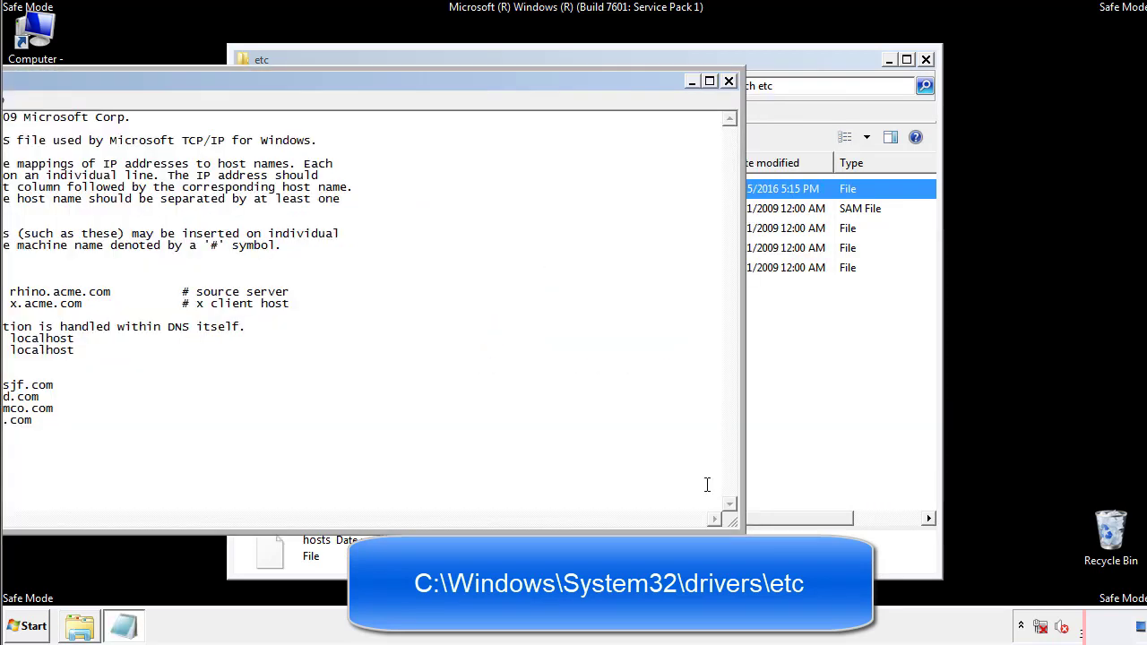
{"action": "left_click_drag", "start_coordinate": [469, 81], "coordinate": [730, 98]}
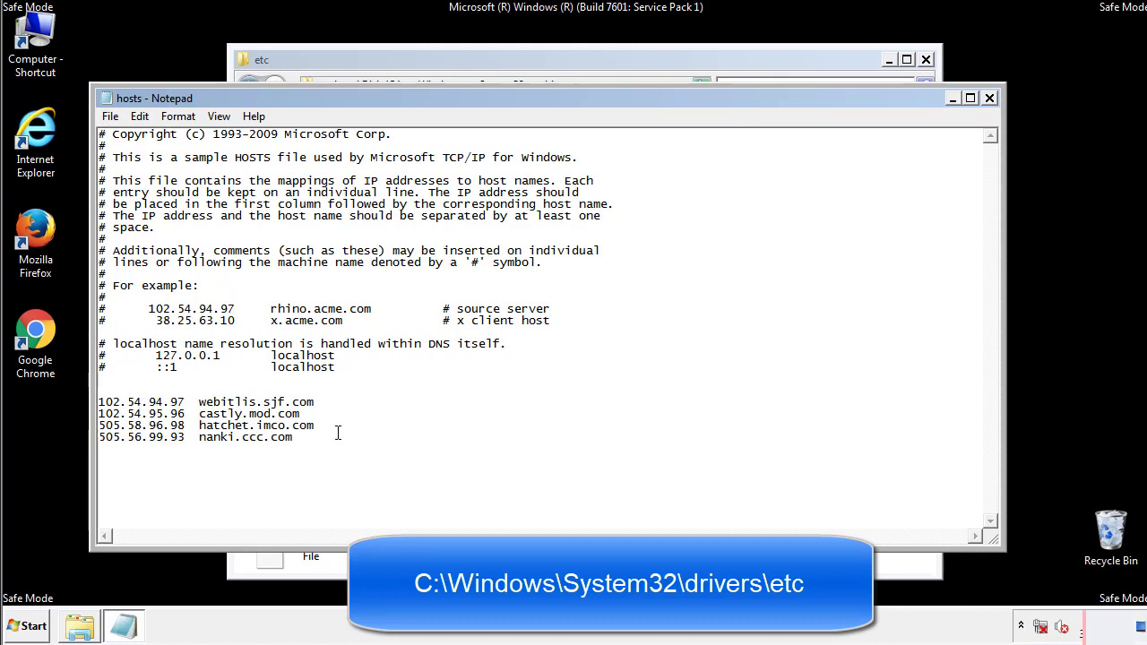
{"action": "left_click_drag", "start_coordinate": [296, 438], "coordinate": [99, 401]}
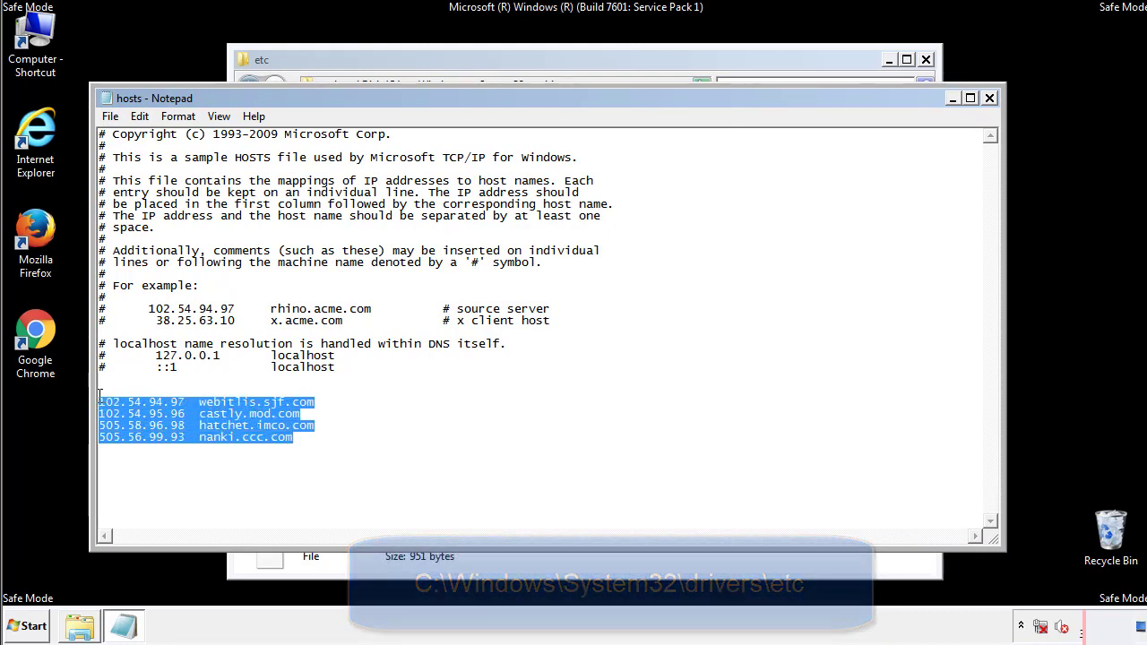
{"action": "key", "text": "Delete"}
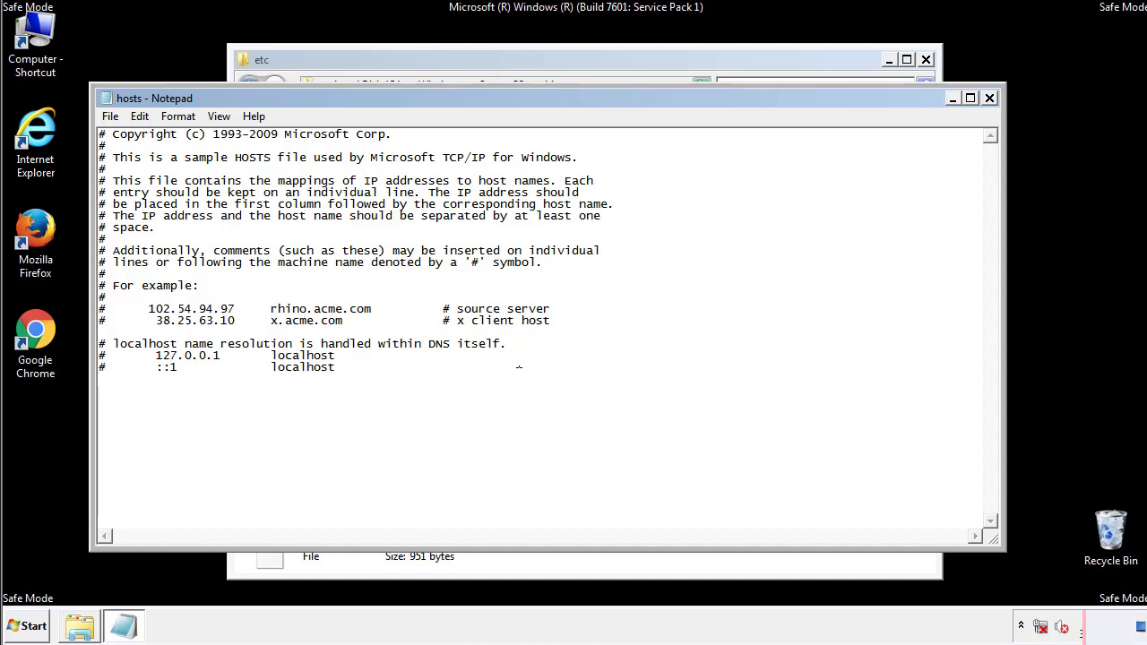
Step: Save the cleaned hosts file and close Notepad and the etc folder window
{"action": "left_click", "coordinate": [990, 99]}
{"action": "left_click", "coordinate": [529, 320]}
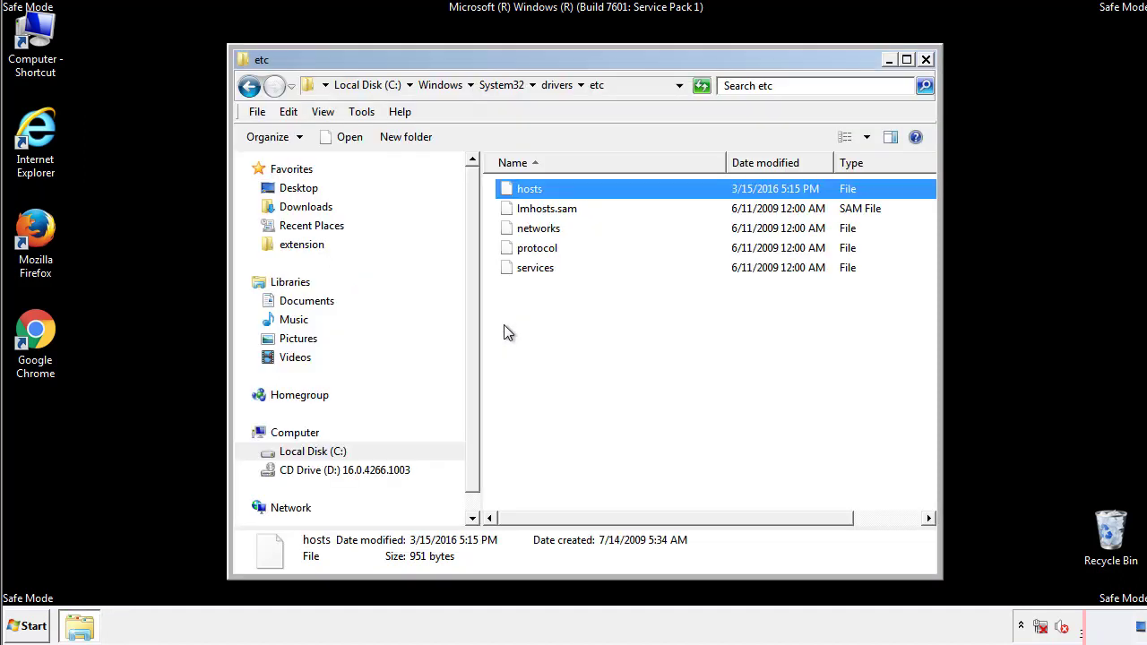
{"action": "left_click", "coordinate": [504, 325]}
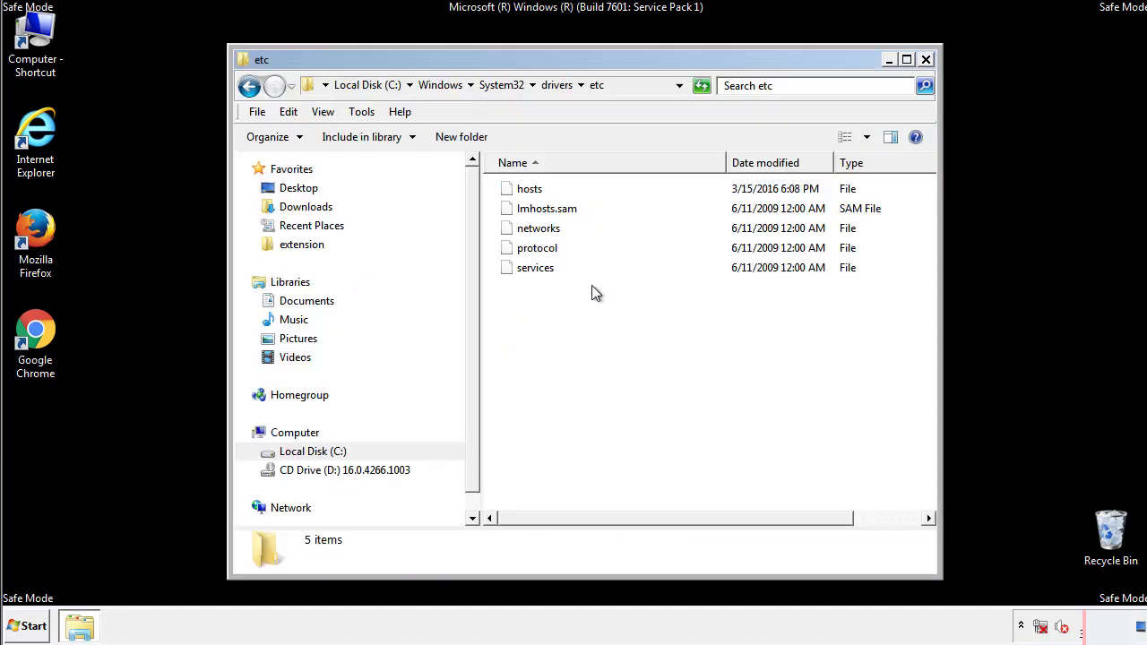
{"action": "left_click", "coordinate": [926, 60]}
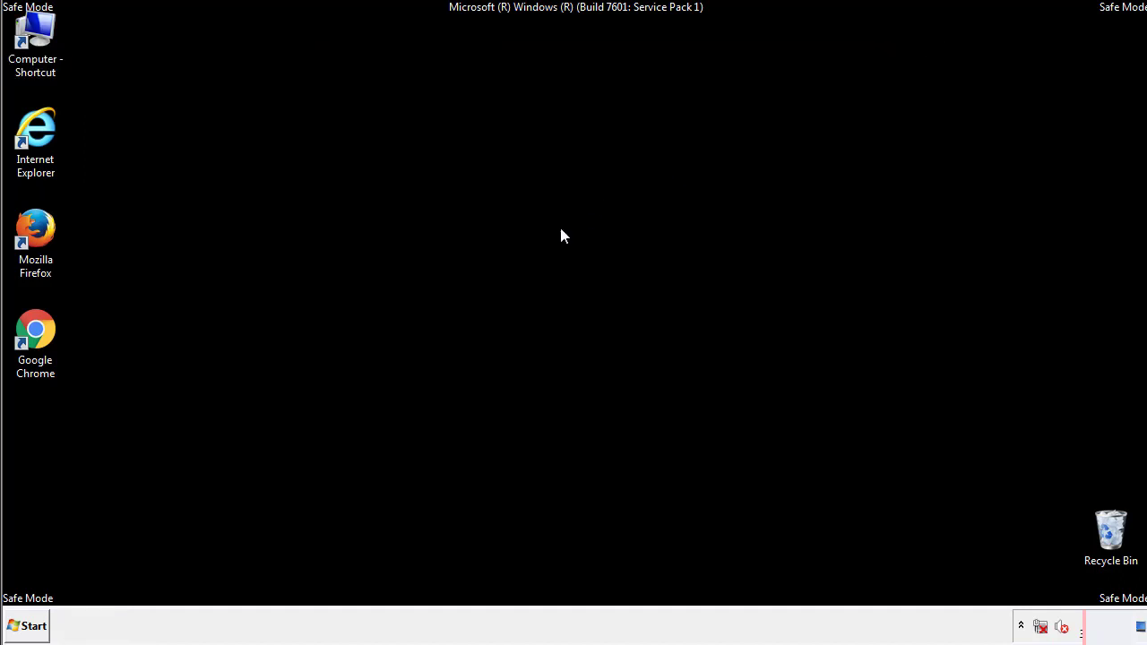
Step: Open the Startup folder from All Programs in an Explorer window
{"action": "left_click", "coordinate": [27, 627]}
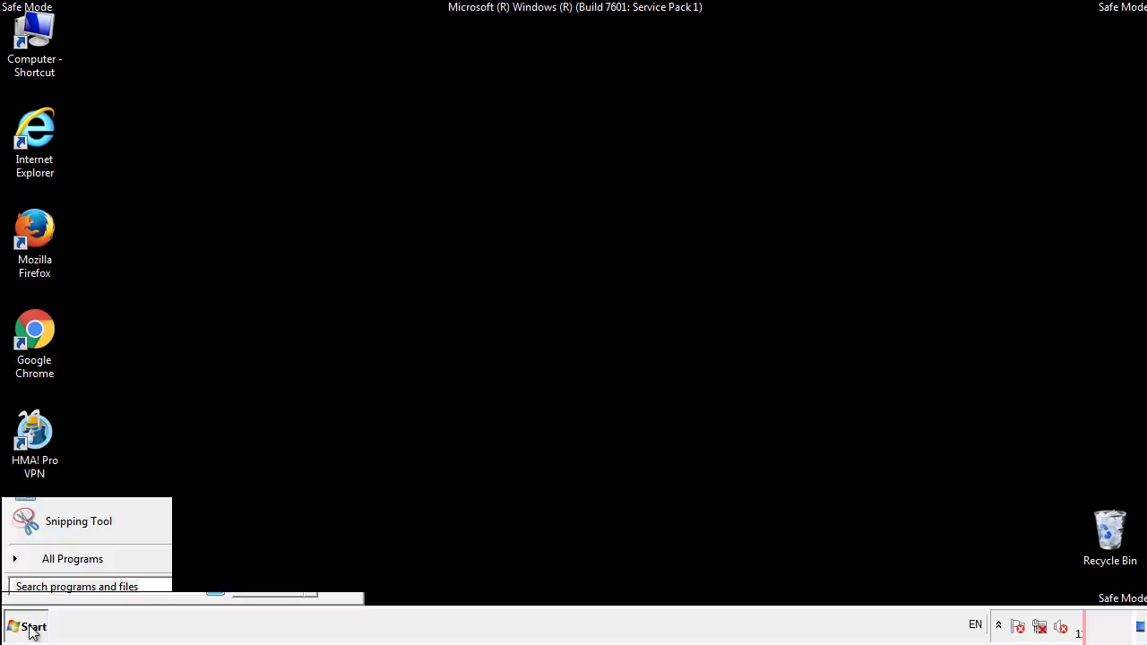
{"action": "left_click", "coordinate": [51, 566]}
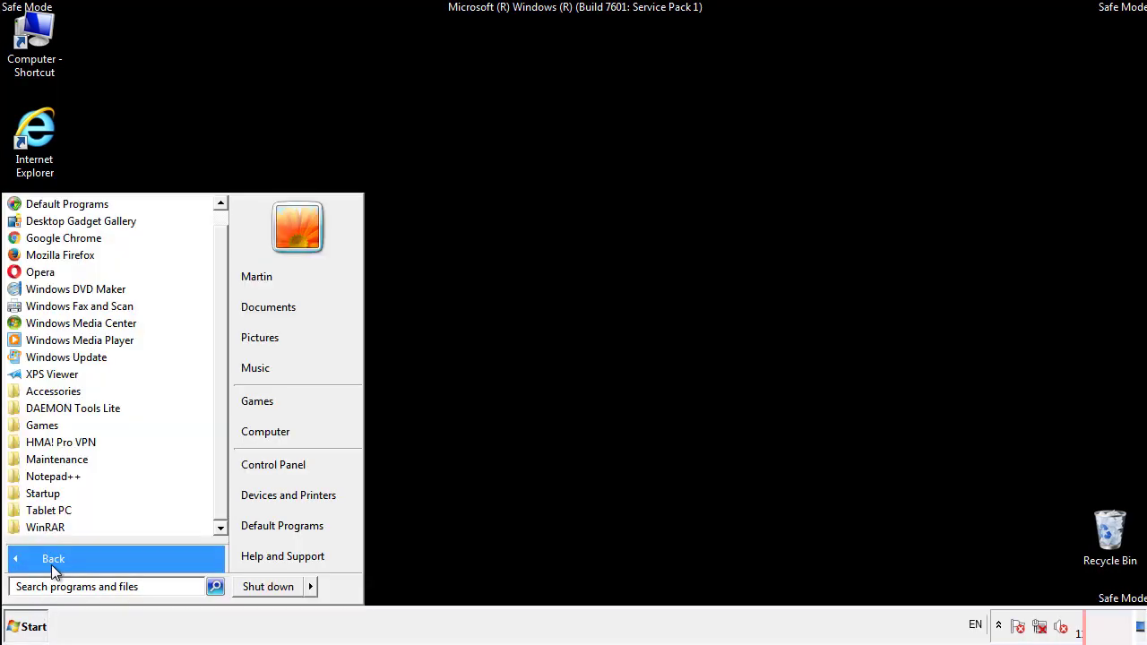
{"action": "right_click", "coordinate": [43, 494]}
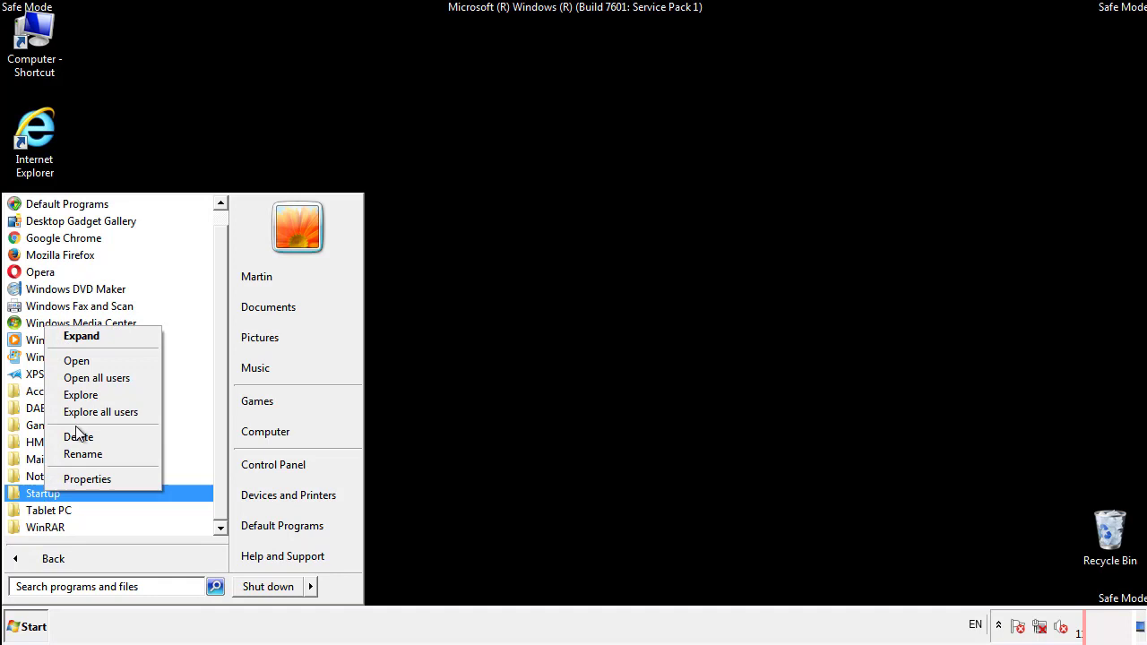
{"action": "left_click", "coordinate": [86, 361]}
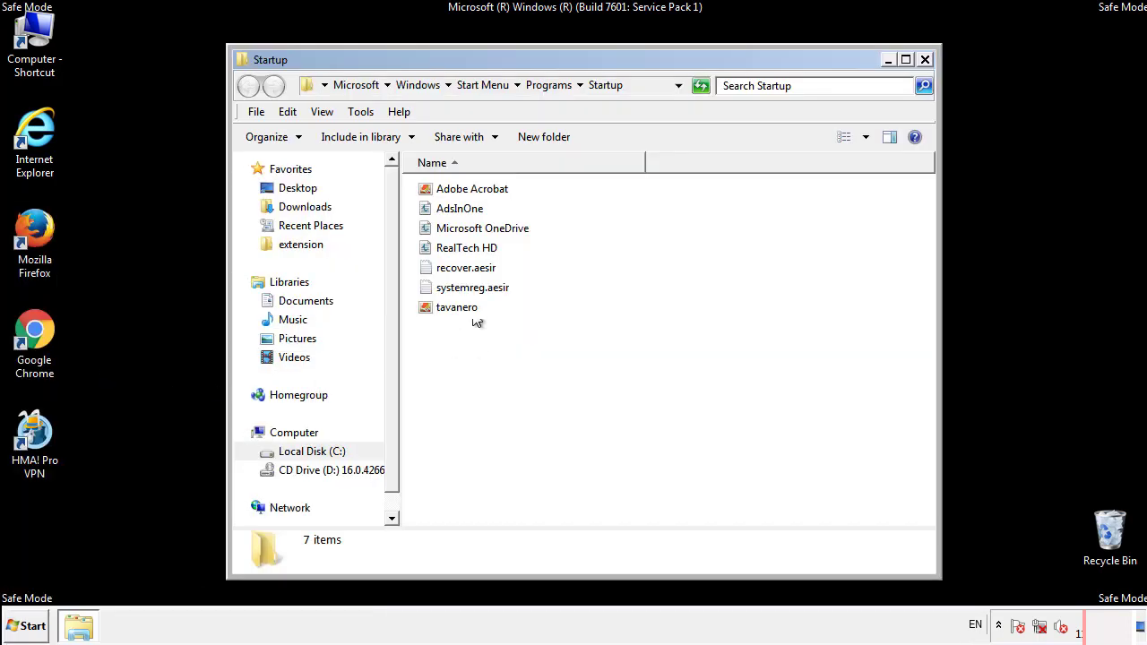
Step: Delete AdsInOne, recover.aesir, systemreg.aesir and tavanero from Startup and close the folder
{"action": "left_click", "coordinate": [466, 212]}
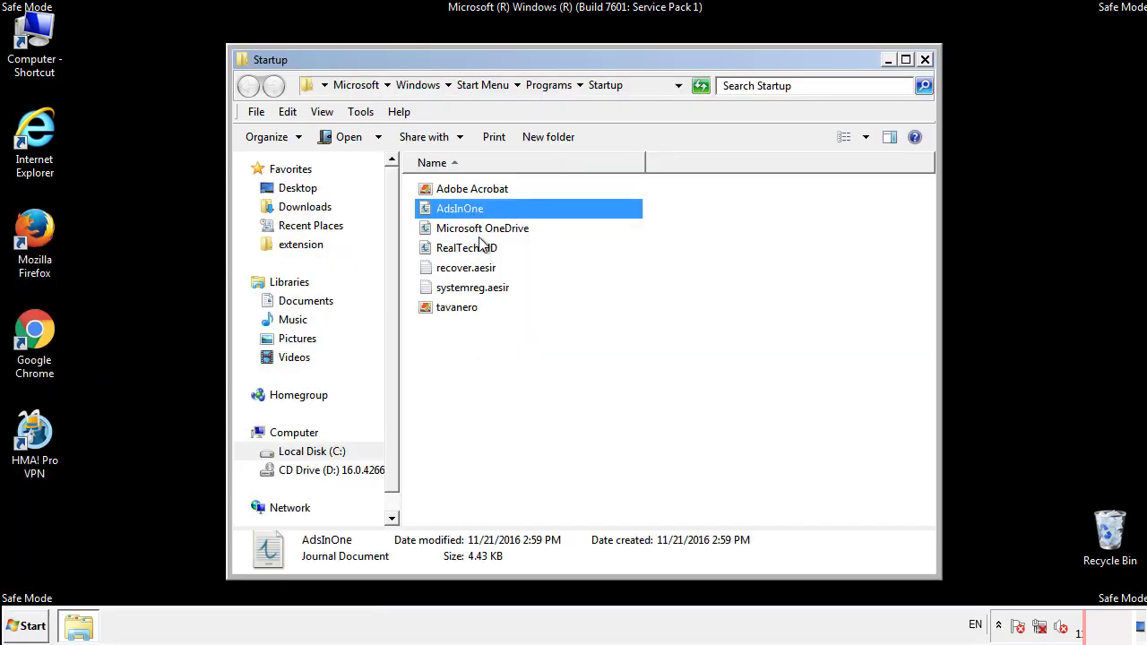
{"action": "left_click", "coordinate": [470, 268], "text": "ctrl"}
{"action": "left_click", "coordinate": [476, 289], "text": "ctrl"}
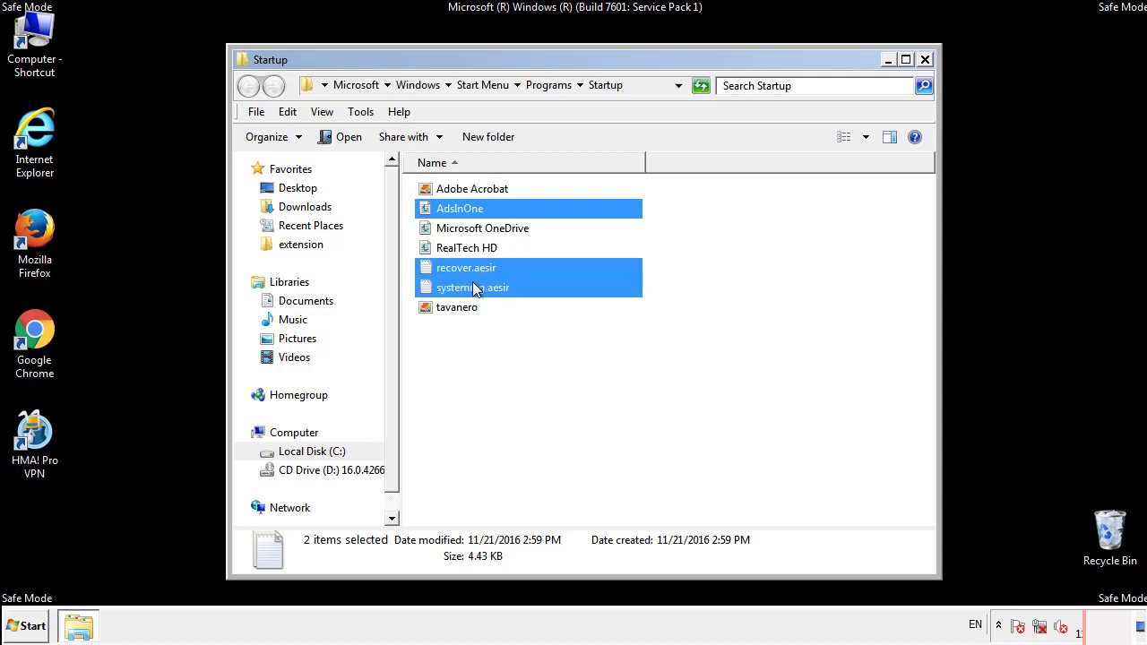
{"action": "left_click", "coordinate": [456, 308], "text": "ctrl"}
{"action": "right_click", "coordinate": [454, 308]}
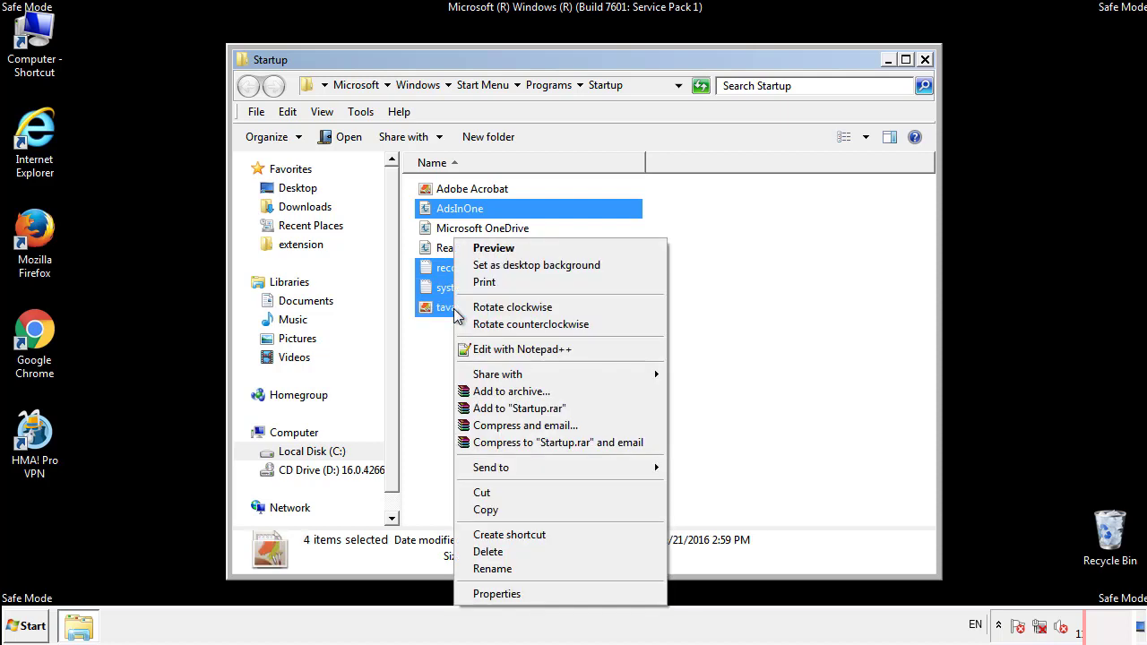
{"action": "left_click", "coordinate": [489, 552]}
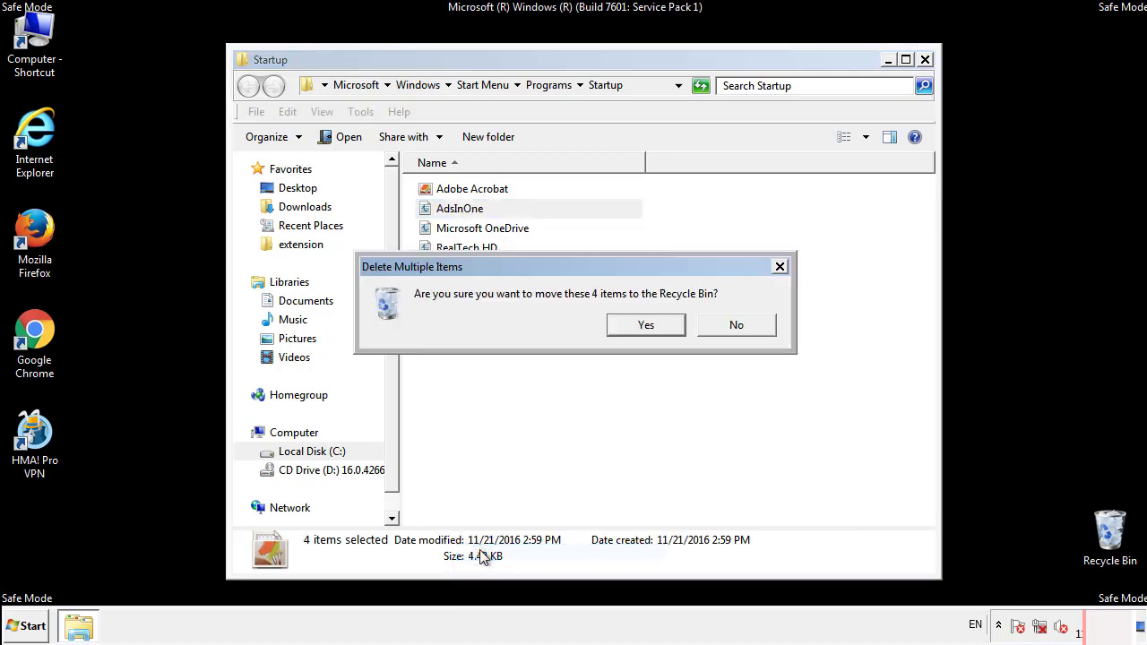
{"action": "left_click", "coordinate": [646, 324]}
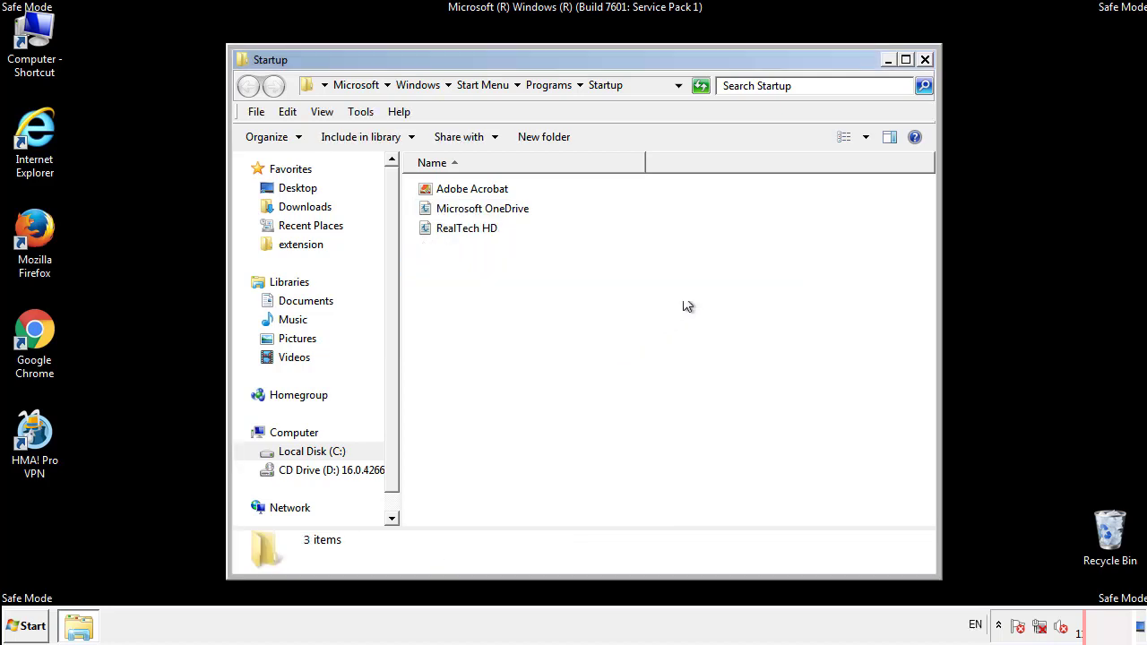
{"action": "left_click", "coordinate": [926, 60]}
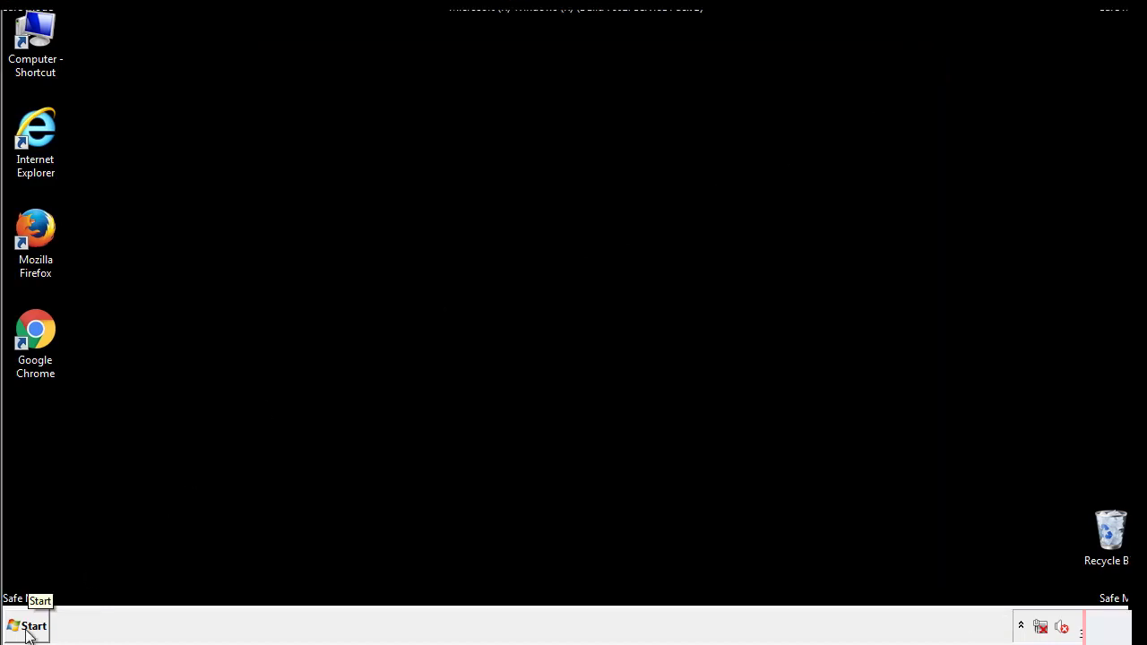
Step: Launch regedit and expand HKEY_LOCAL_MACHINE\SOFTWARE\Microsoft\Windows\CurrentVersion down to Run
{"action": "left_click", "coordinate": [28, 628]}
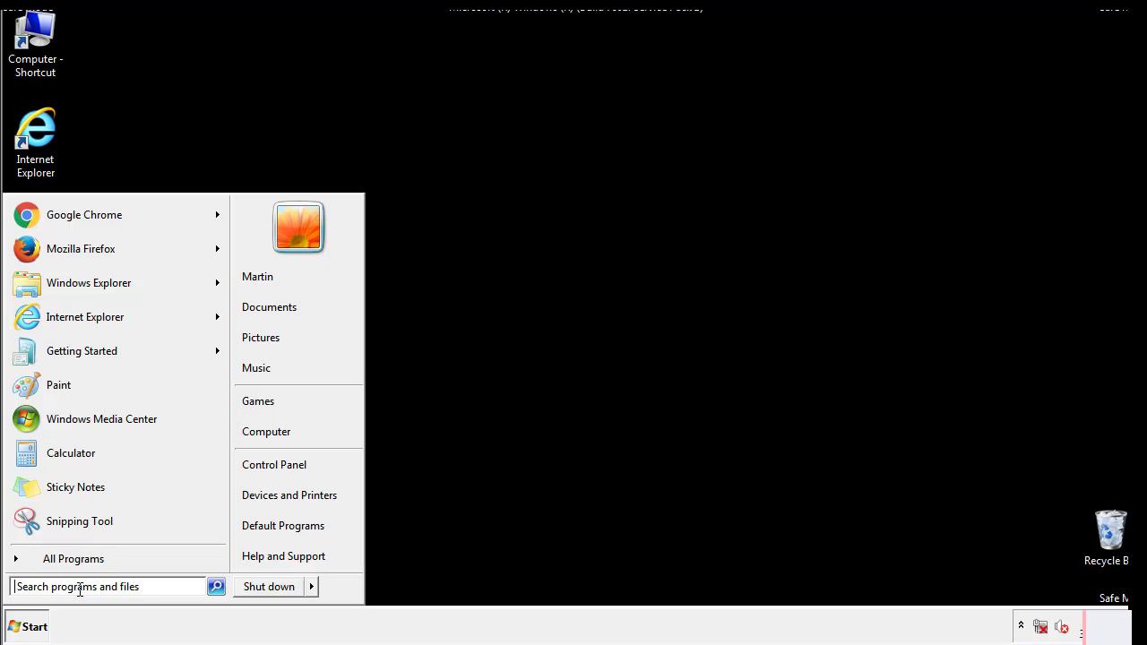
{"action": "type", "text": "reged"}
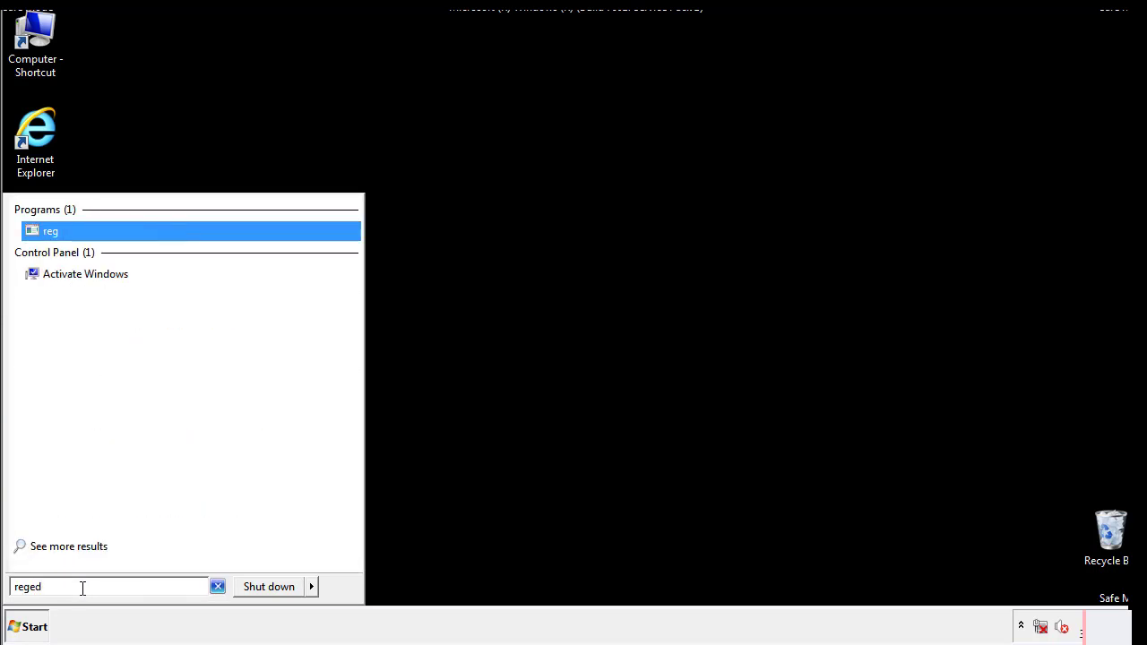
{"action": "type", "text": "it"}
{"action": "key", "text": "Return"}
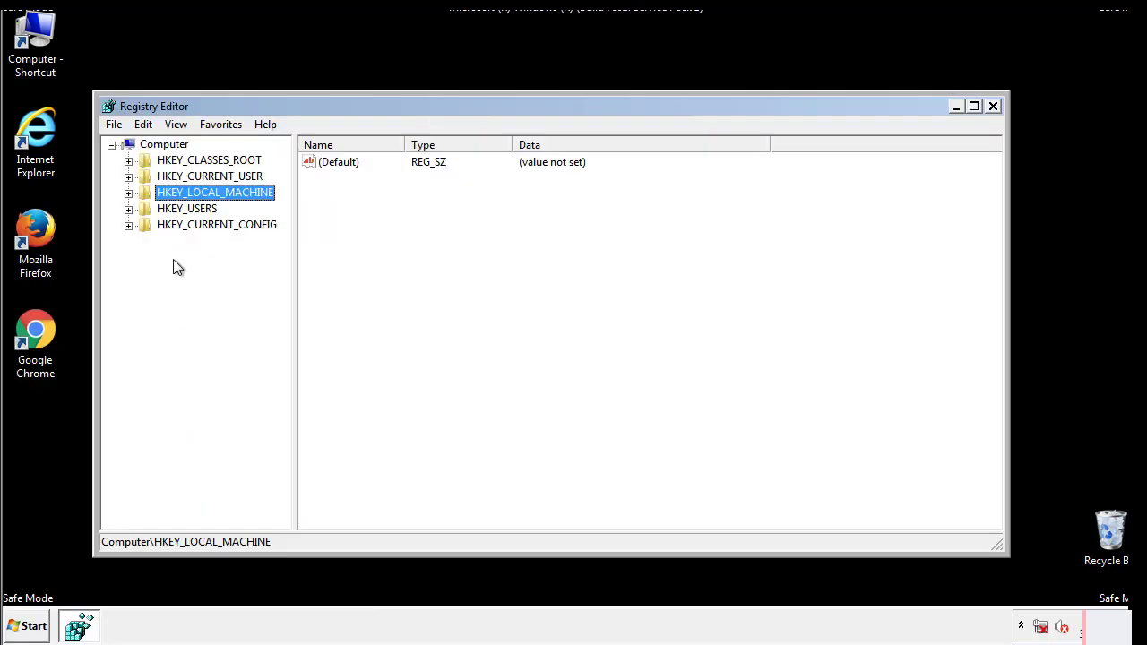
{"action": "left_click", "coordinate": [129, 193]}
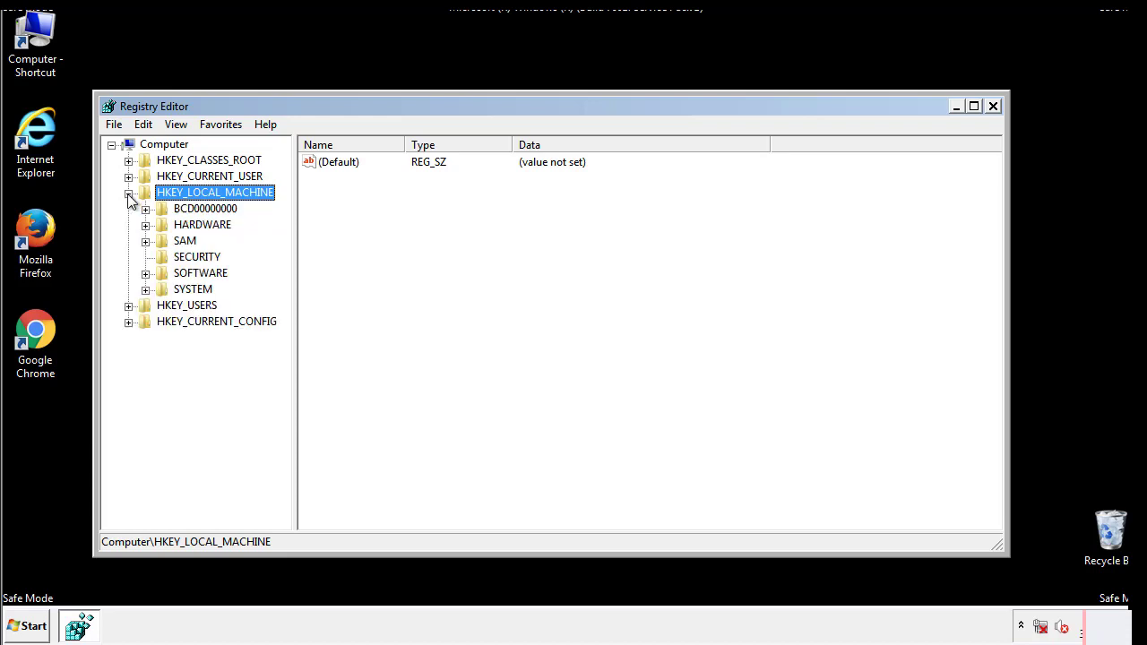
{"action": "left_click", "coordinate": [146, 273]}
{"action": "left_click_drag", "start_coordinate": [282, 264], "coordinate": [284, 297]}
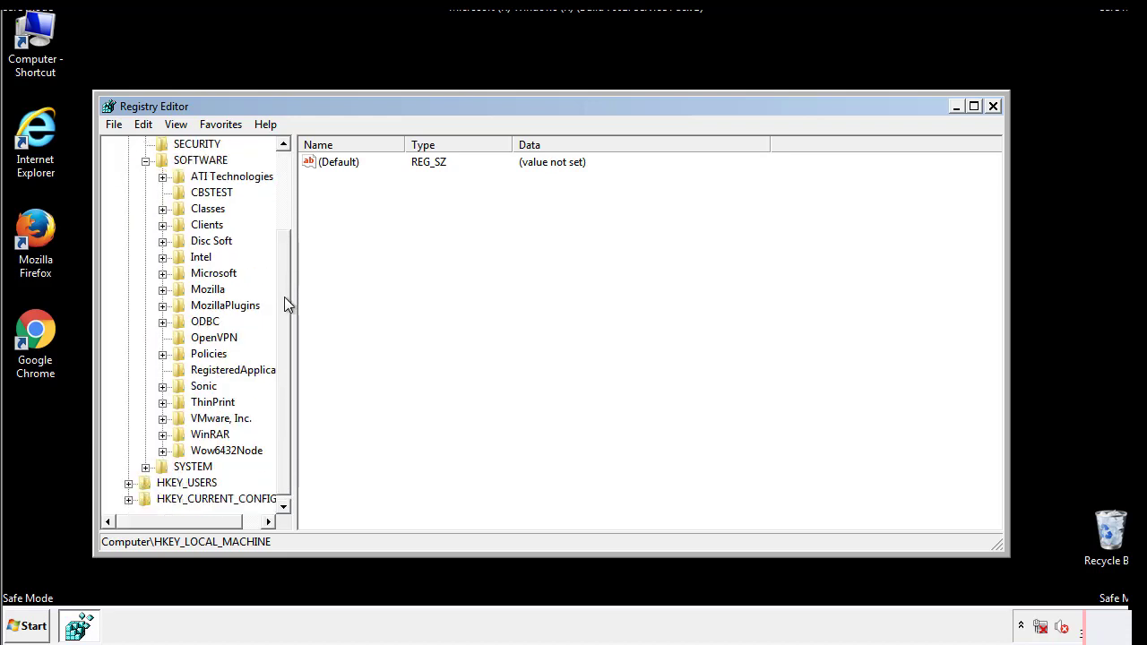
{"action": "left_click", "coordinate": [163, 273]}
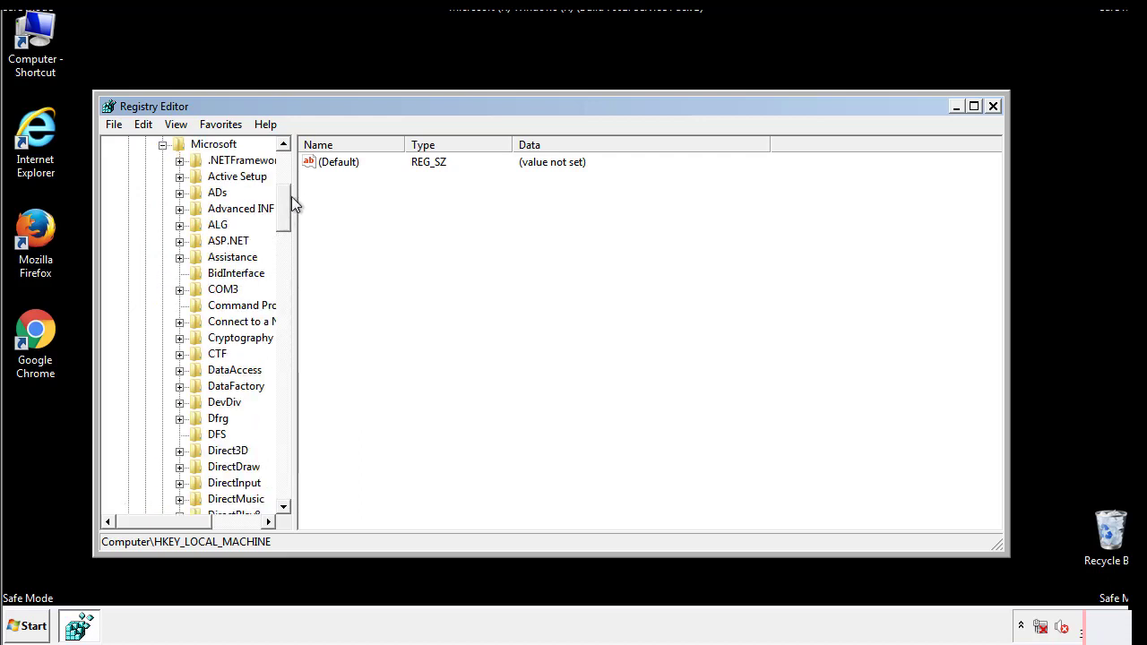
{"action": "left_click_drag", "start_coordinate": [286, 219], "coordinate": [285, 457]}
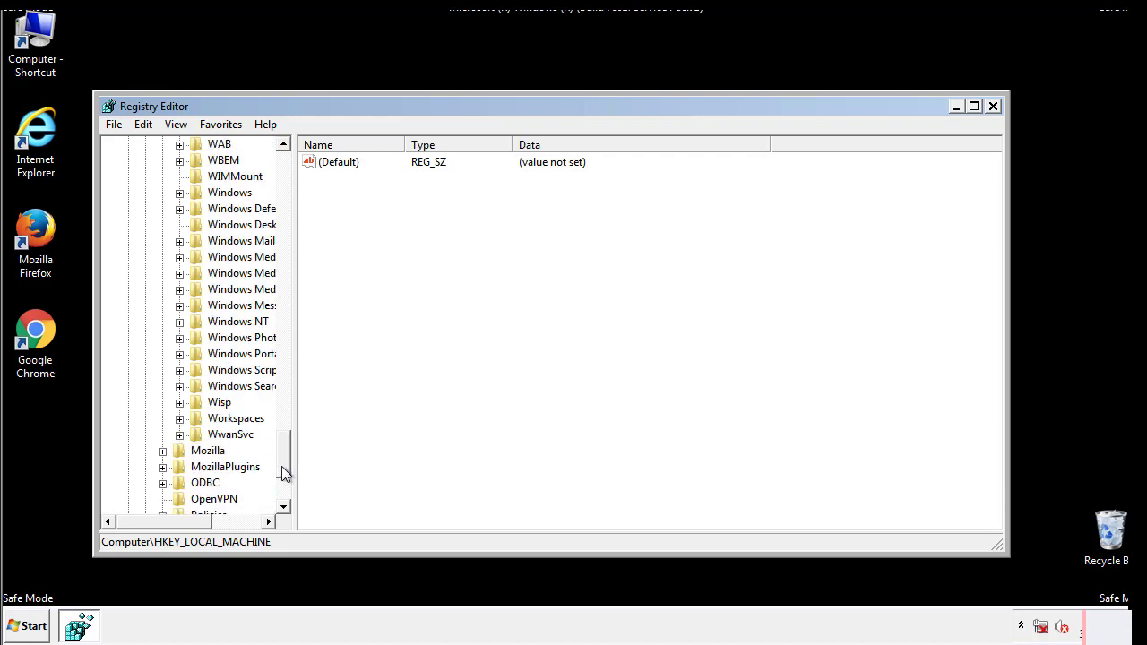
{"action": "left_click", "coordinate": [179, 274]}
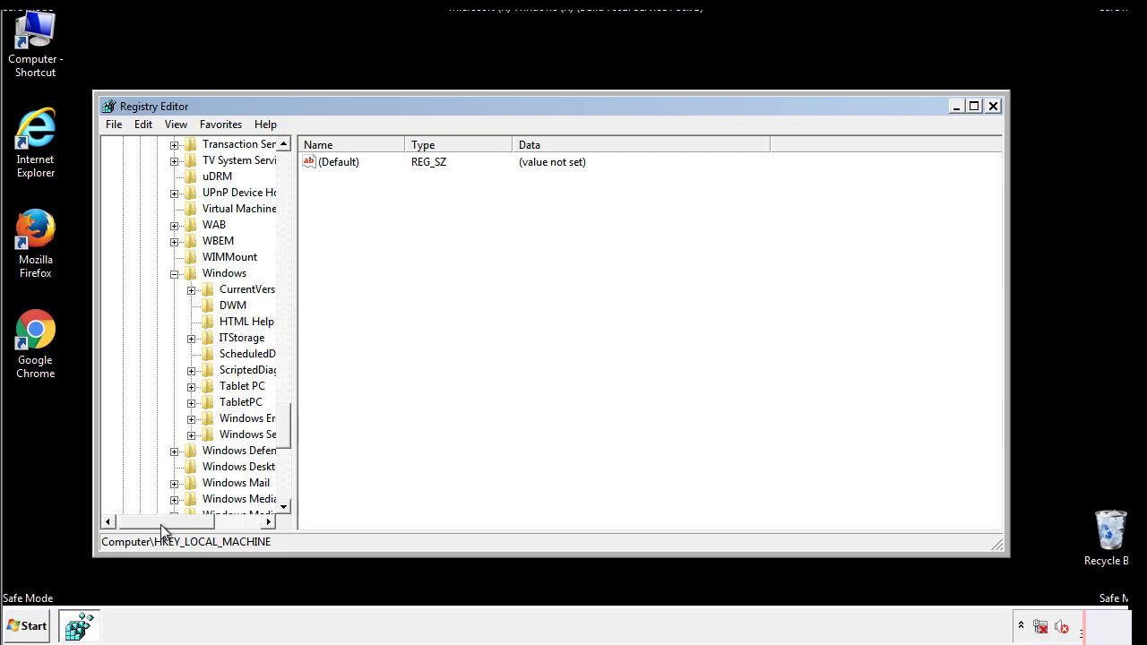
{"action": "left_click_drag", "start_coordinate": [161, 525], "coordinate": [202, 526]}
{"action": "left_click", "coordinate": [147, 289]}
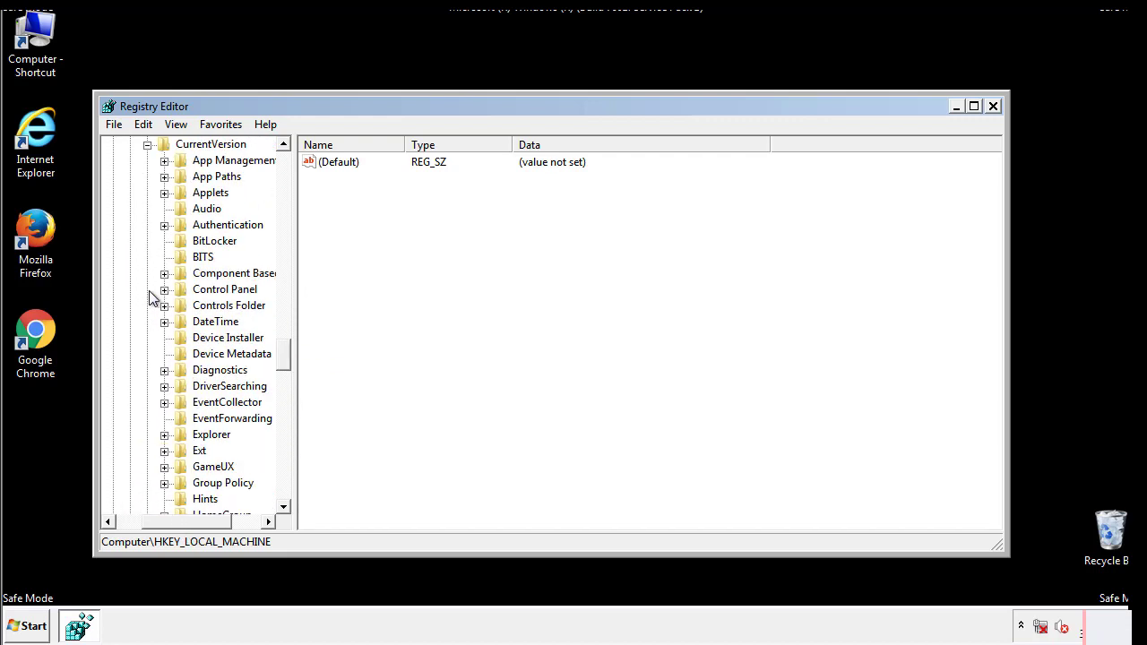
{"action": "left_click_drag", "start_coordinate": [291, 354], "coordinate": [285, 414]}
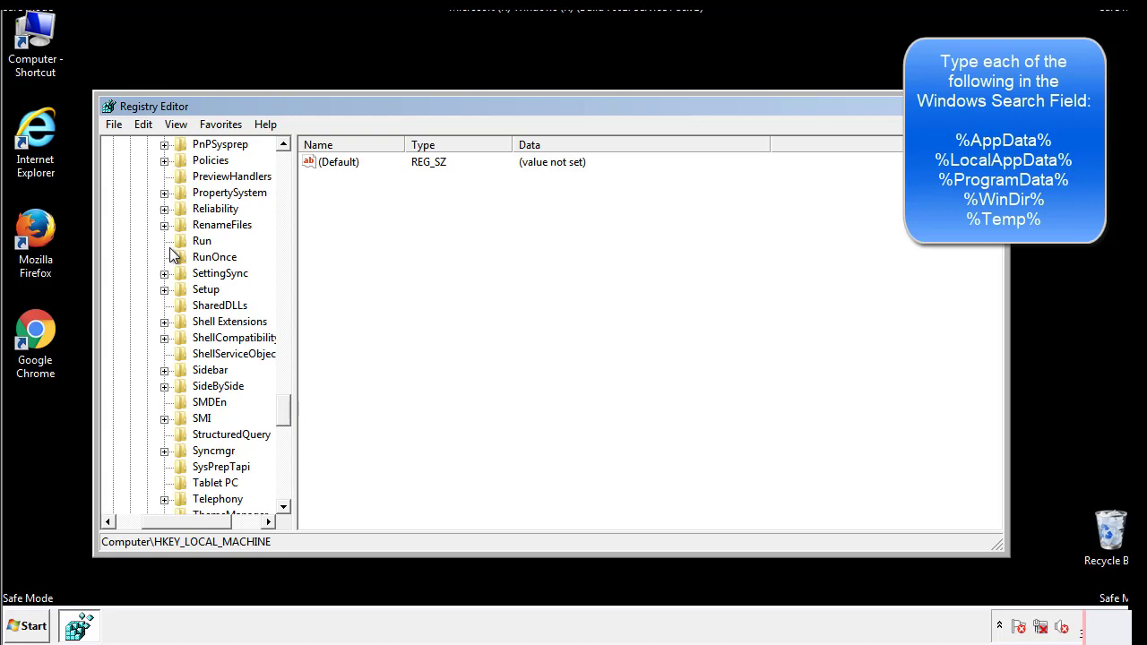
Step: Delete the tappi.loc value from the machine-wide Run key
{"action": "left_click", "coordinate": [199, 241]}
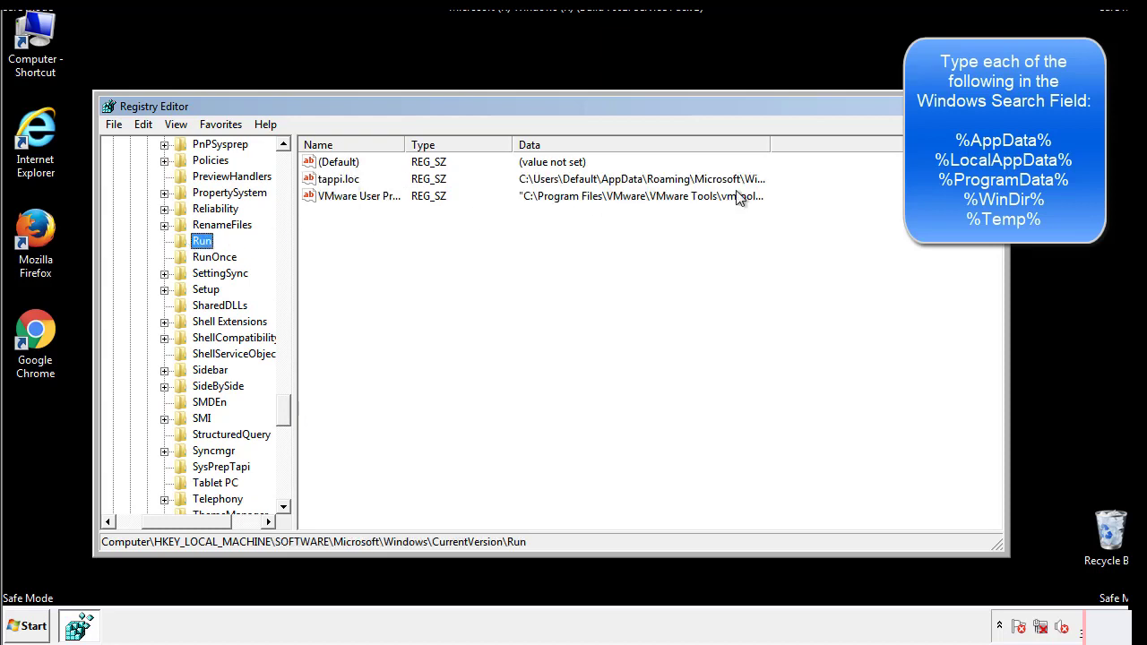
{"action": "left_click", "coordinate": [339, 180]}
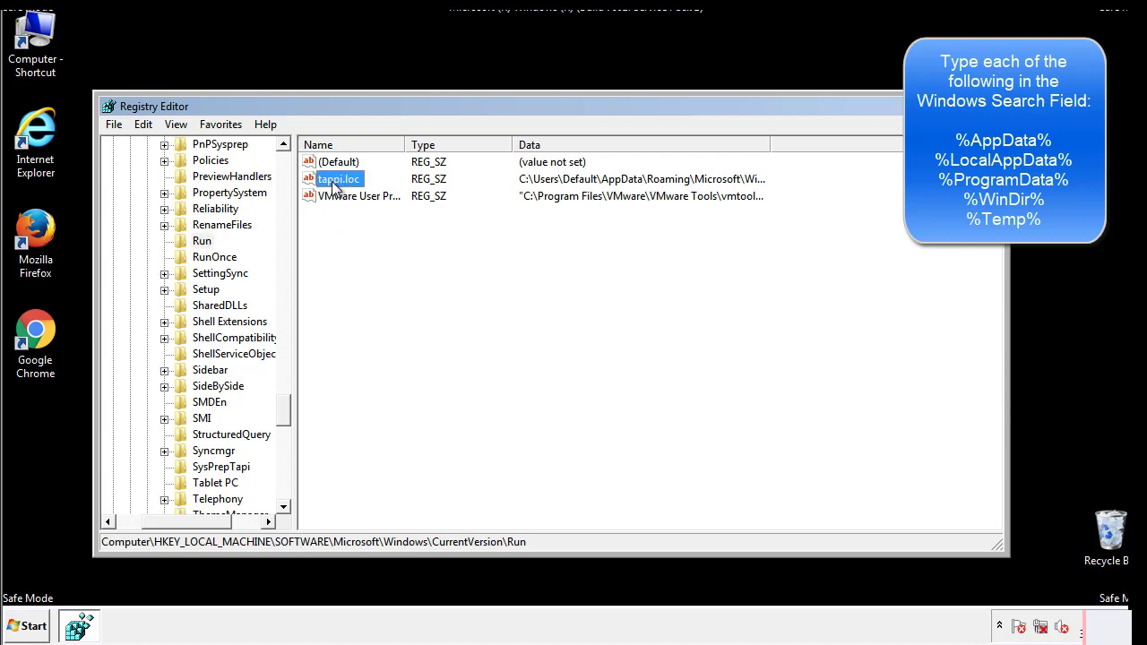
{"action": "right_click", "coordinate": [336, 189]}
{"action": "left_click", "coordinate": [359, 234]}
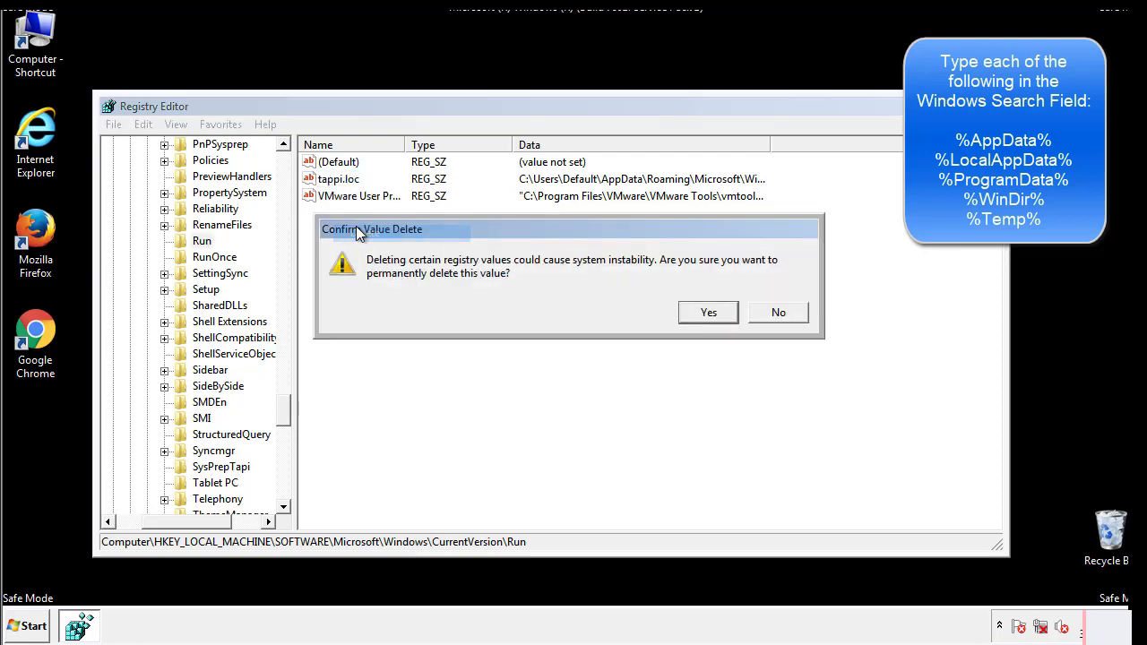
{"action": "left_click", "coordinate": [698, 319]}
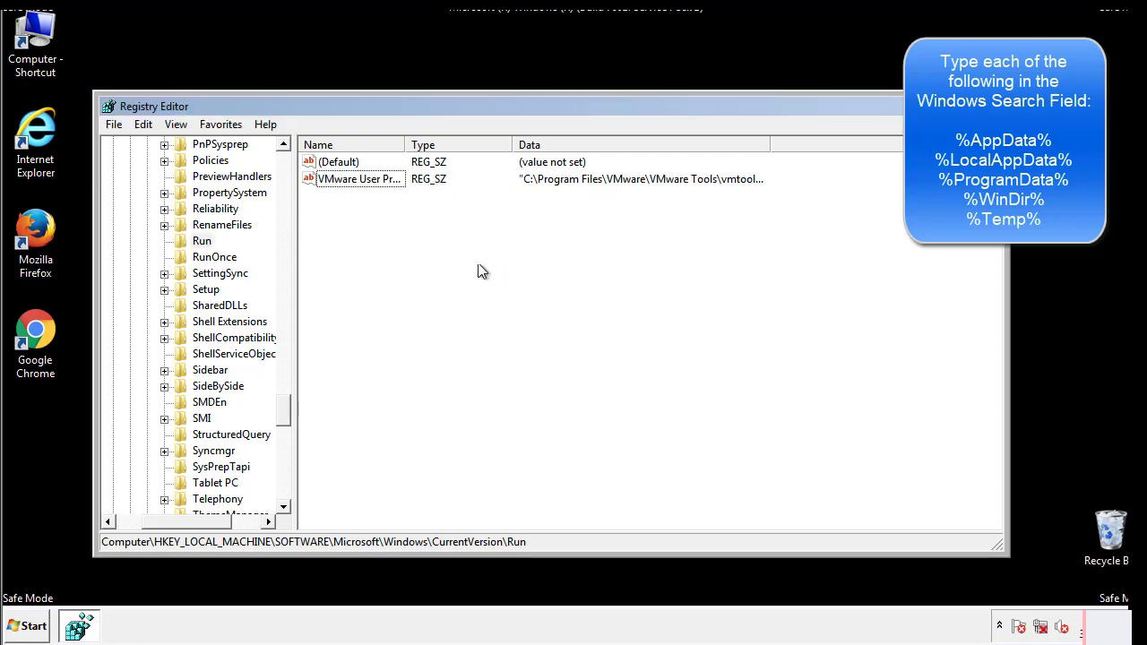
{"action": "left_click_drag", "start_coordinate": [285, 411], "coordinate": [283, 491]}
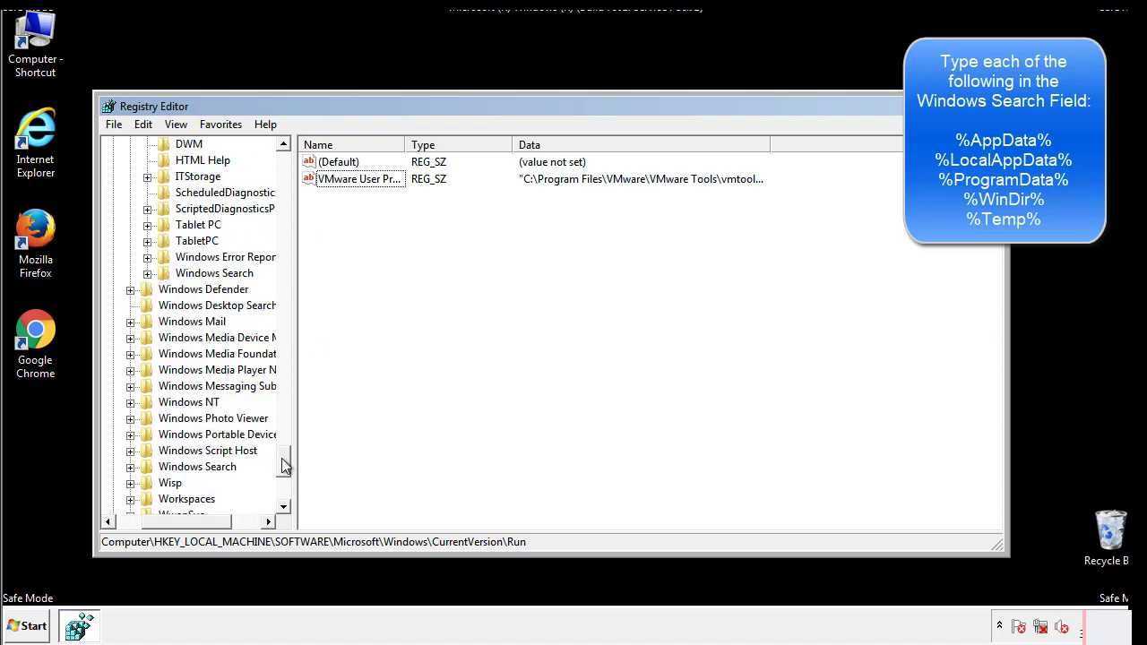
{"action": "left_click_drag", "start_coordinate": [219, 520], "coordinate": [141, 521]}
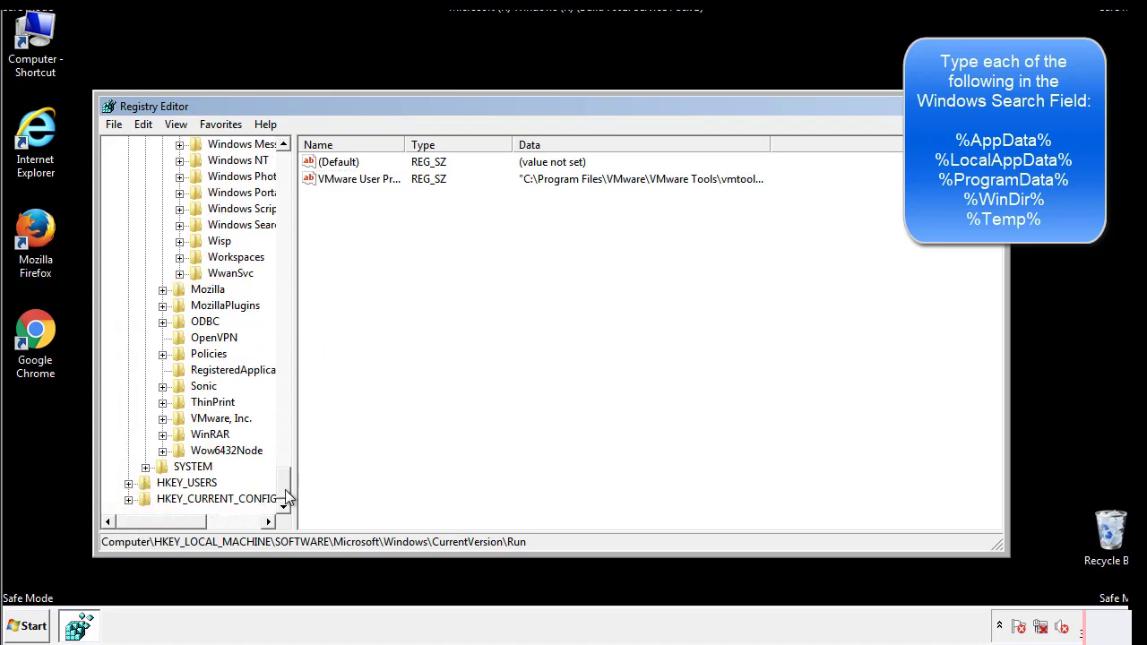
{"action": "left_click_drag", "start_coordinate": [283, 491], "coordinate": [287, 166]}
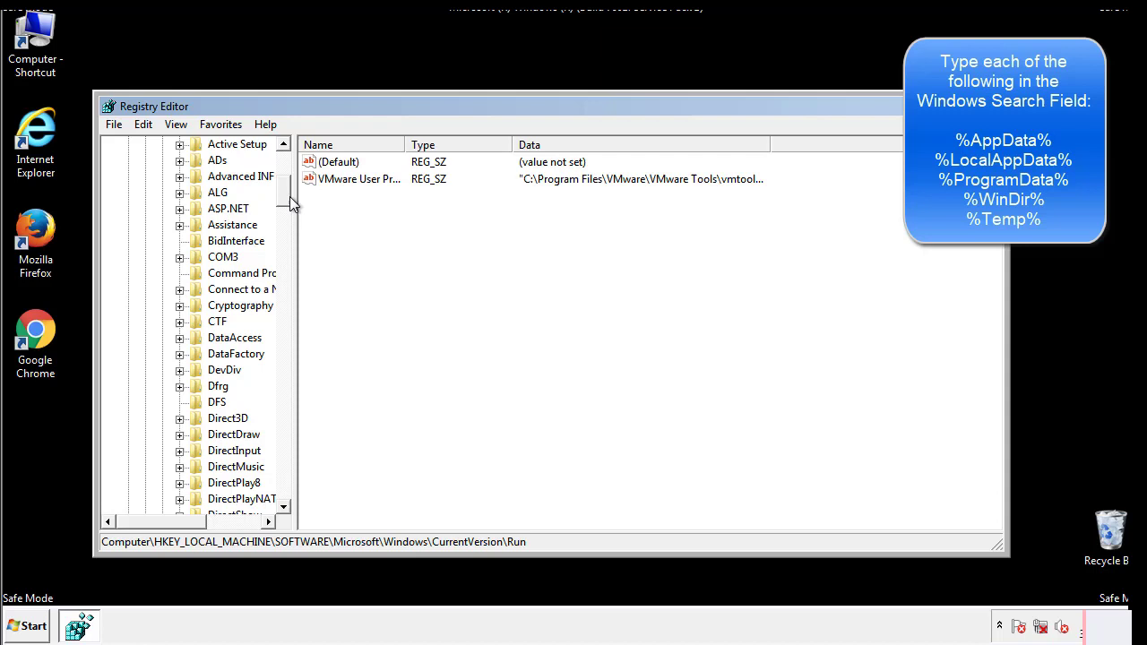
Step: Collapse HKEY_LOCAL_MACHINE and expand HKEY_CURRENT_USER\Software\Microsoft\Windows\CurrentVersion
{"action": "left_click", "coordinate": [128, 193]}
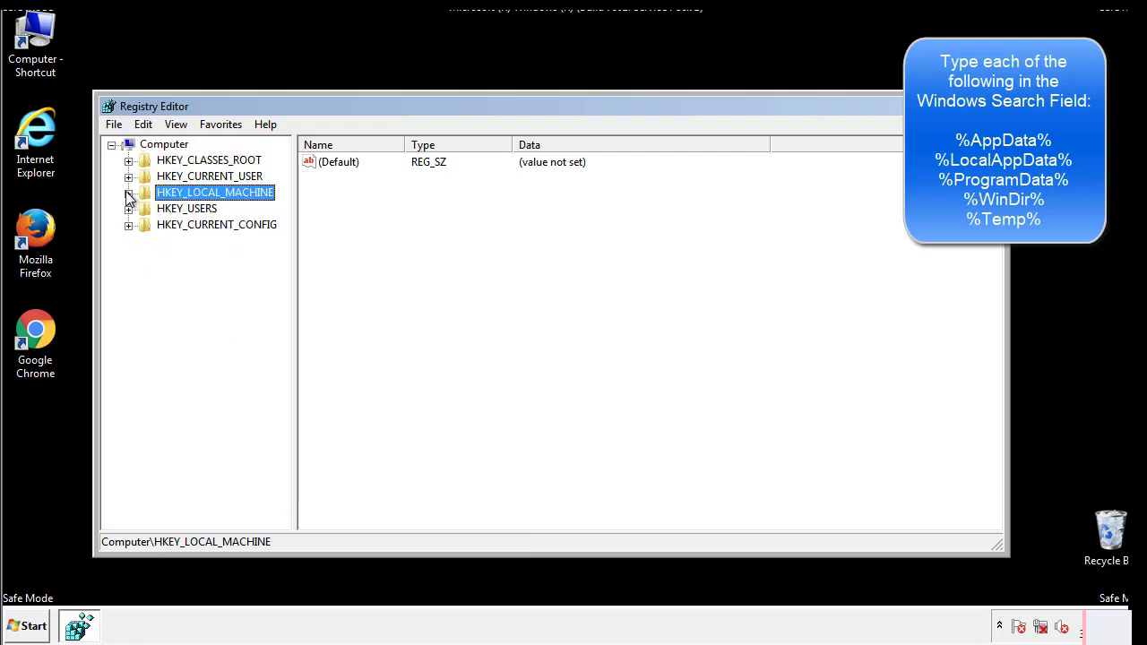
{"action": "left_click", "coordinate": [129, 176]}
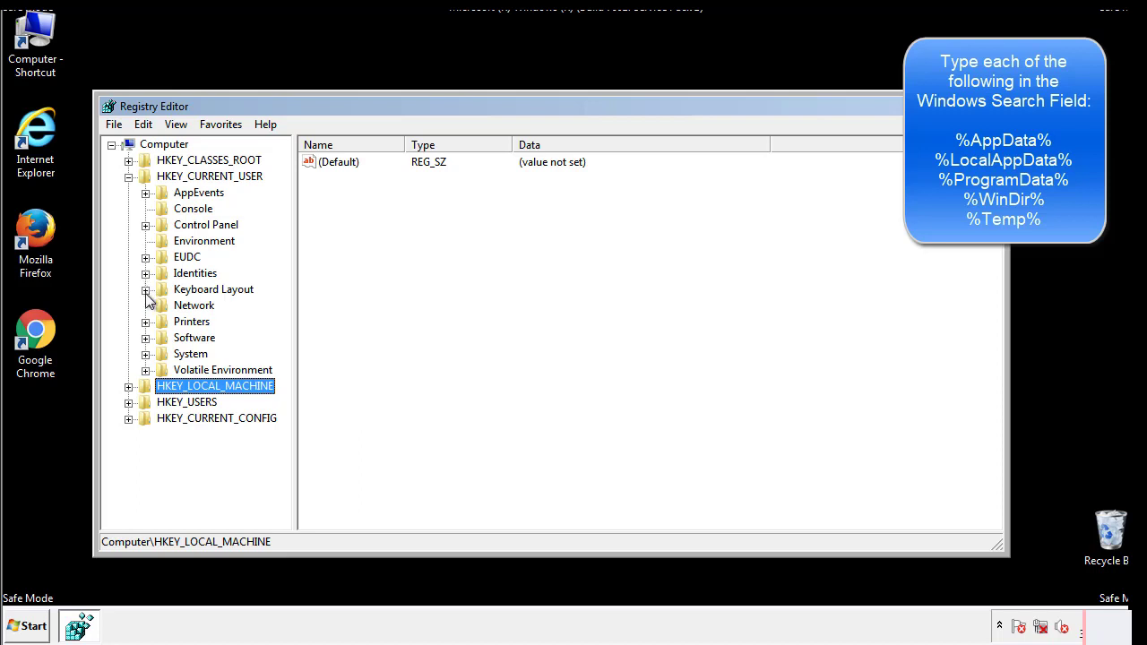
{"action": "left_click", "coordinate": [146, 338]}
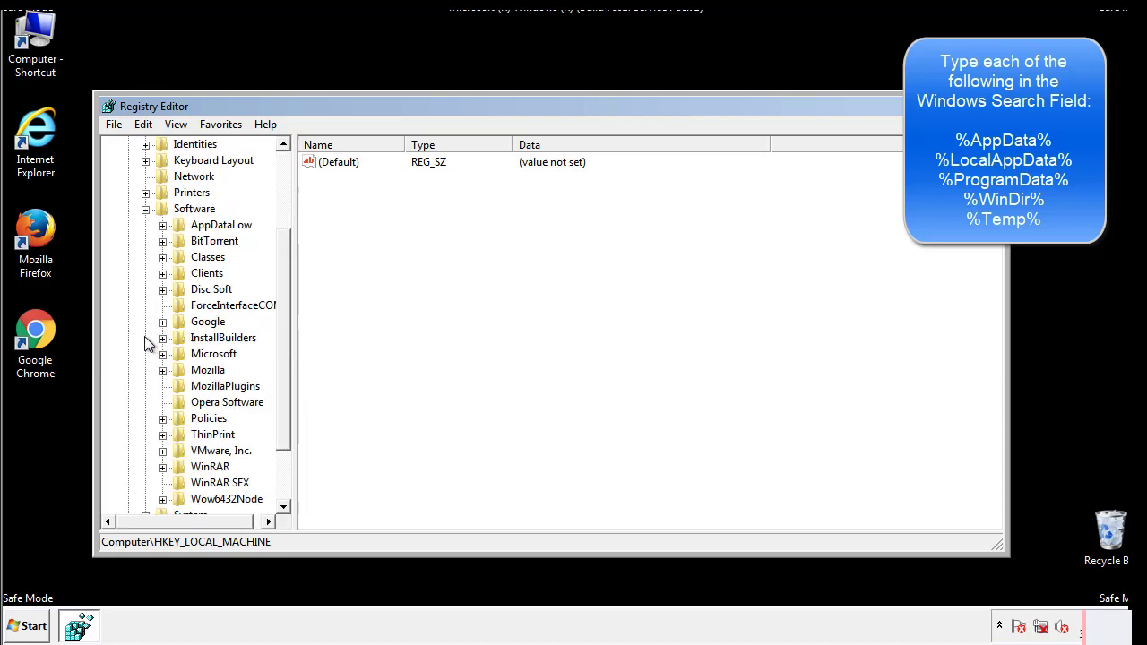
{"action": "scroll", "coordinate": [281, 325], "scroll_direction": "down", "scroll_amount": 2}
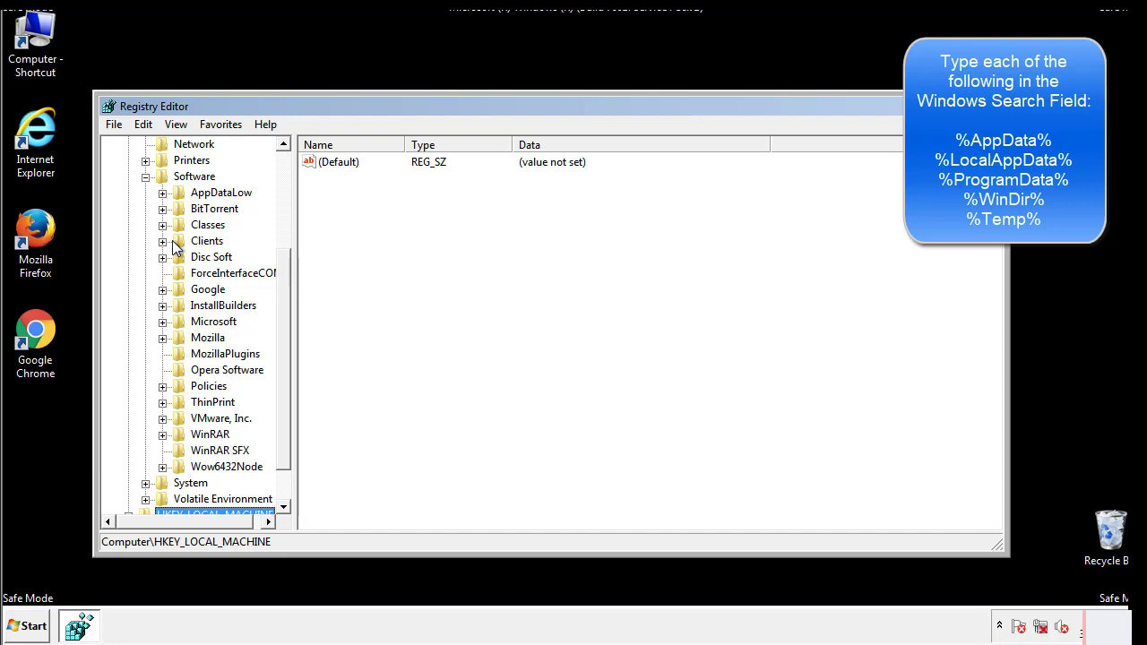
{"action": "left_click", "coordinate": [163, 322]}
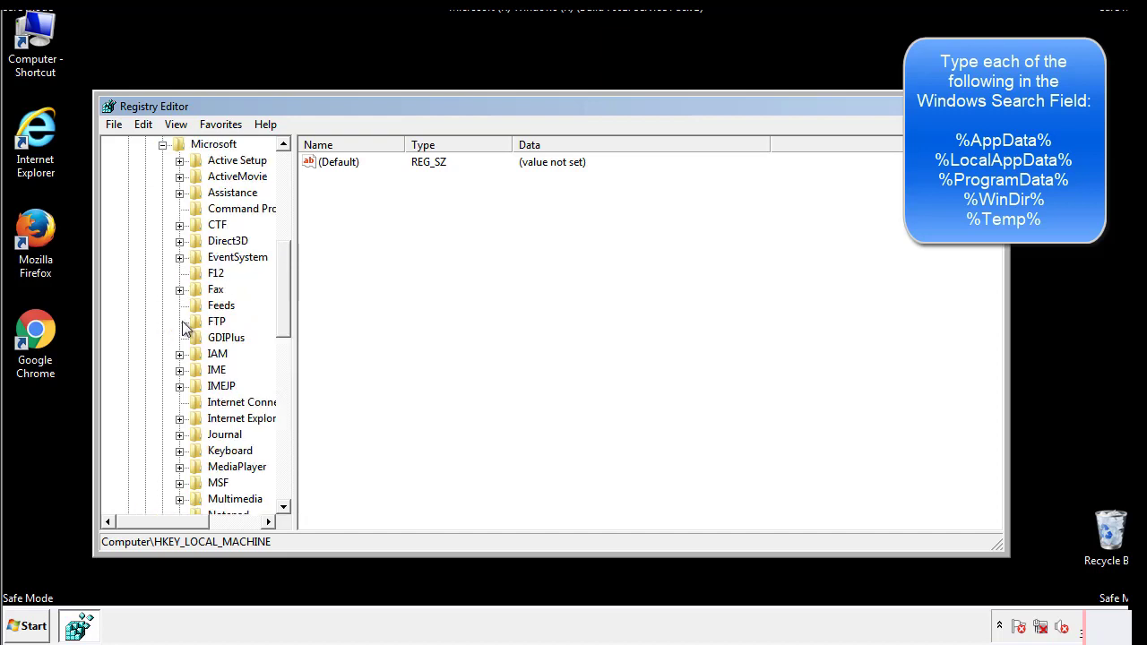
{"action": "left_click_drag", "start_coordinate": [285, 269], "coordinate": [285, 376]}
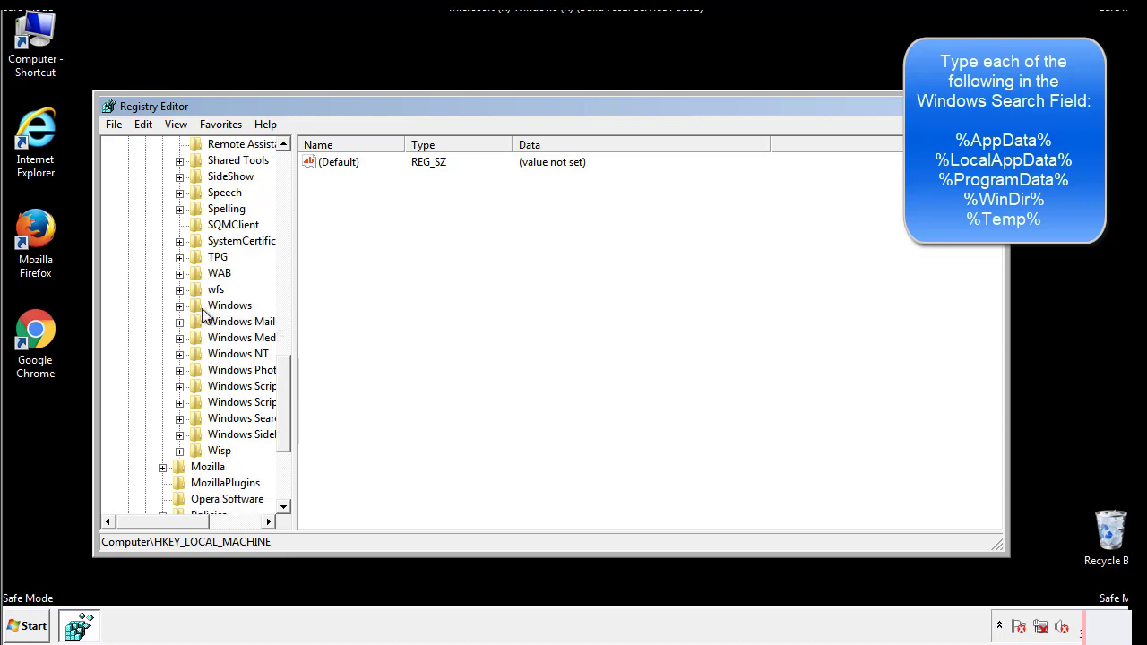
{"action": "left_click", "coordinate": [179, 306]}
{"action": "left_click", "coordinate": [196, 322]}
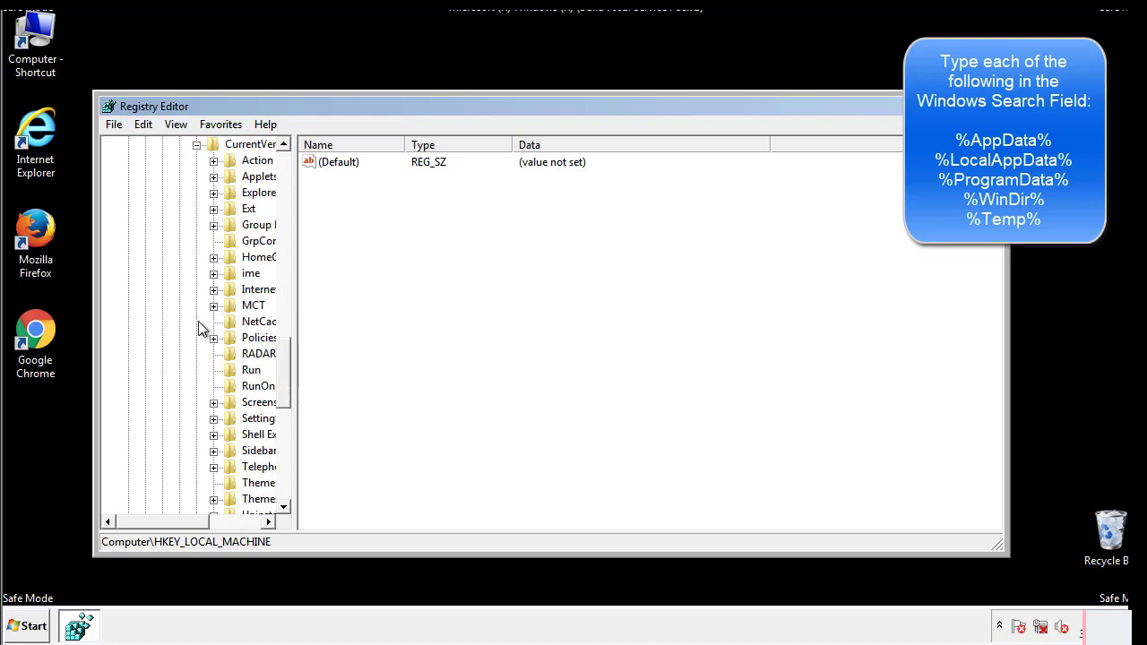
{"action": "left_click_drag", "start_coordinate": [175, 526], "coordinate": [202, 522]}
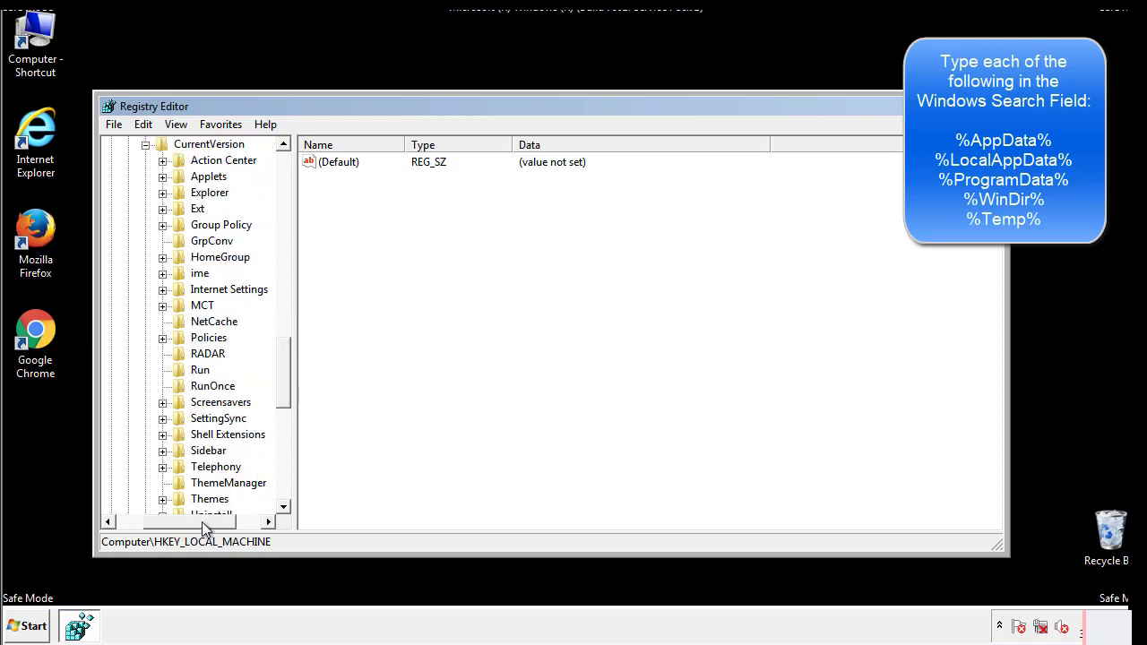
Step: Inspect the current-user Run key, holding only the DAEMON Tools entry, then collapse Windows
{"action": "left_click", "coordinate": [199, 370]}
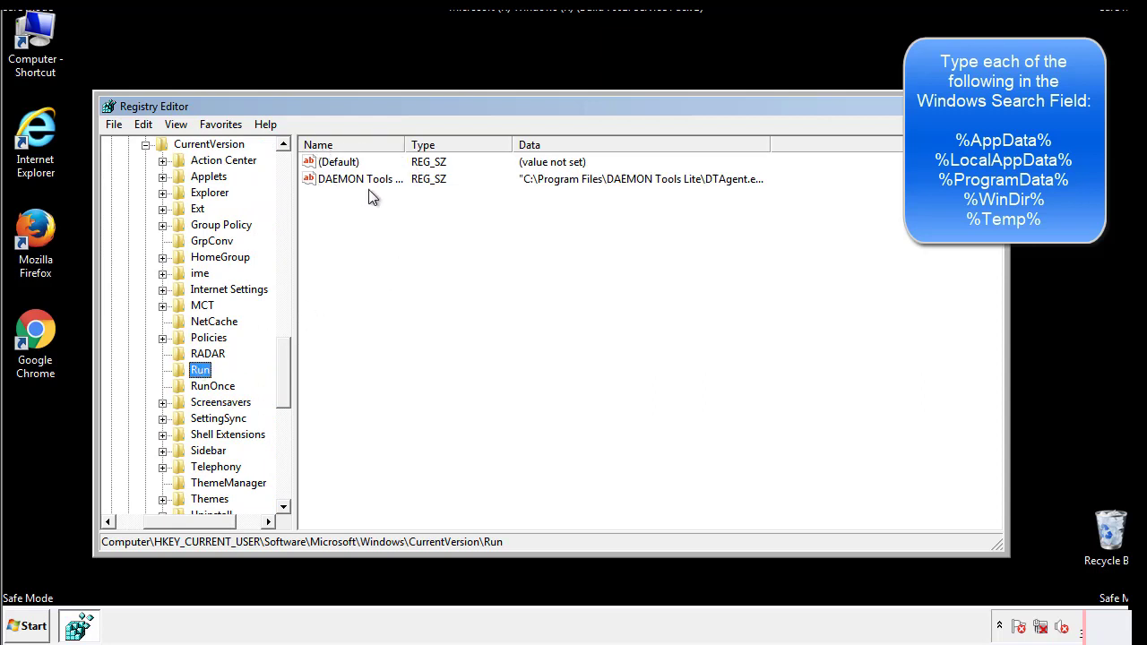
{"action": "left_click", "coordinate": [358, 164]}
{"action": "left_click_drag", "start_coordinate": [190, 519], "coordinate": [162, 520]}
{"action": "left_click_drag", "start_coordinate": [291, 389], "coordinate": [283, 374]}
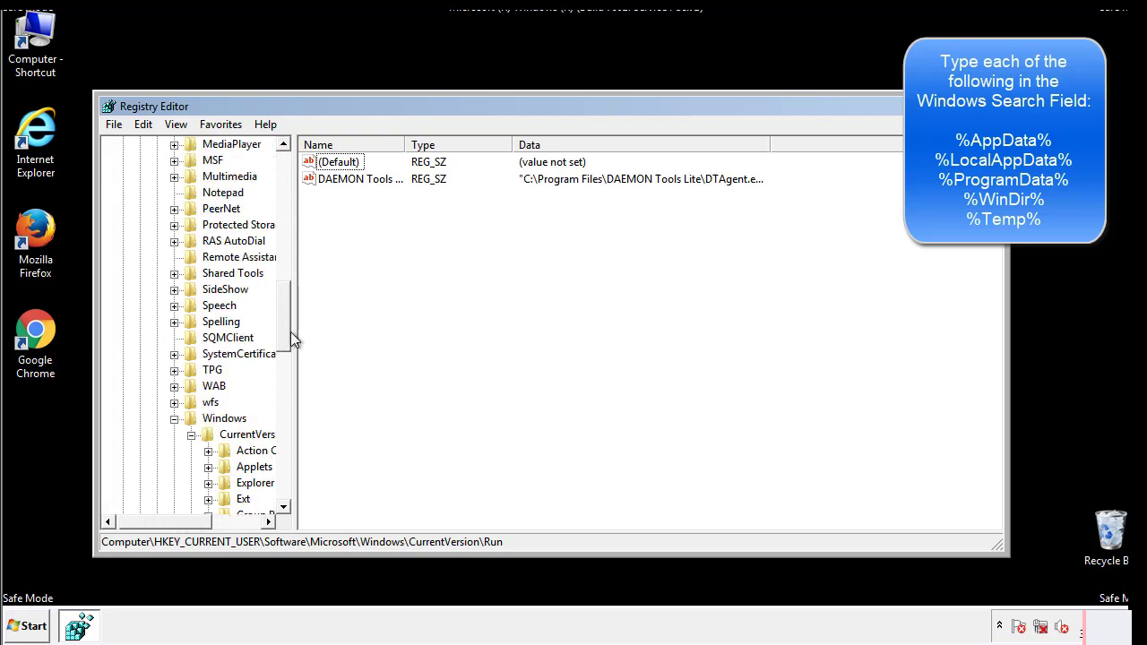
{"action": "left_click", "coordinate": [174, 419]}
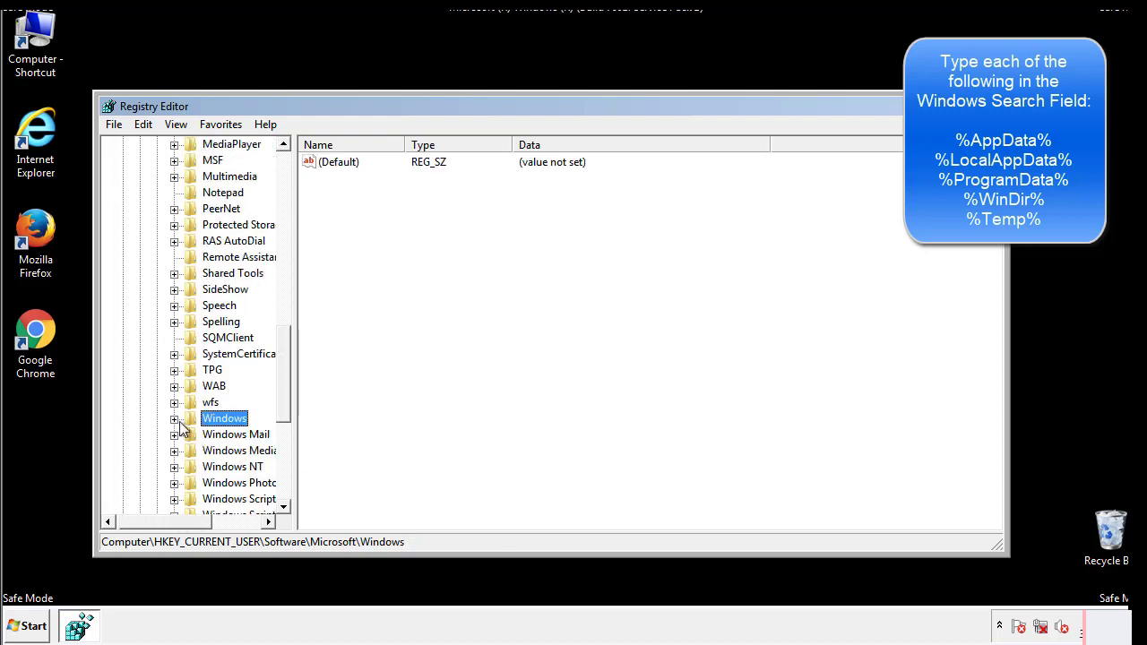
{"action": "left_click_drag", "start_coordinate": [288, 399], "coordinate": [288, 222]}
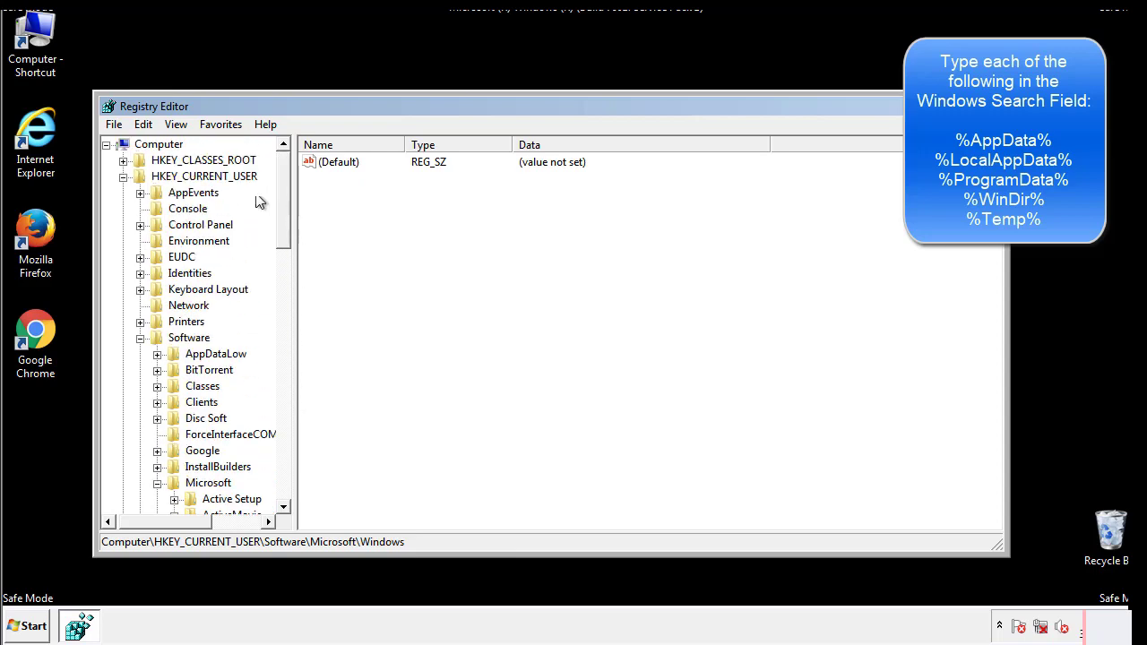
Step: Search the registry for %temp%, landing on the Temporary Files cleanup key
{"action": "left_click", "coordinate": [144, 125]}
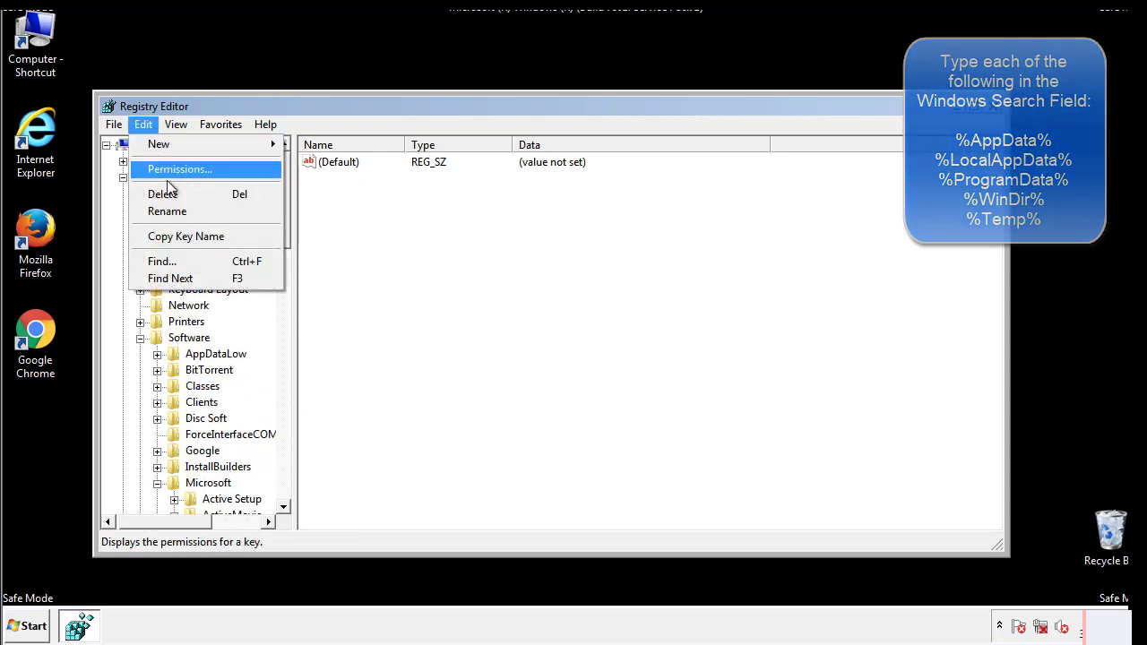
{"action": "left_click", "coordinate": [162, 260]}
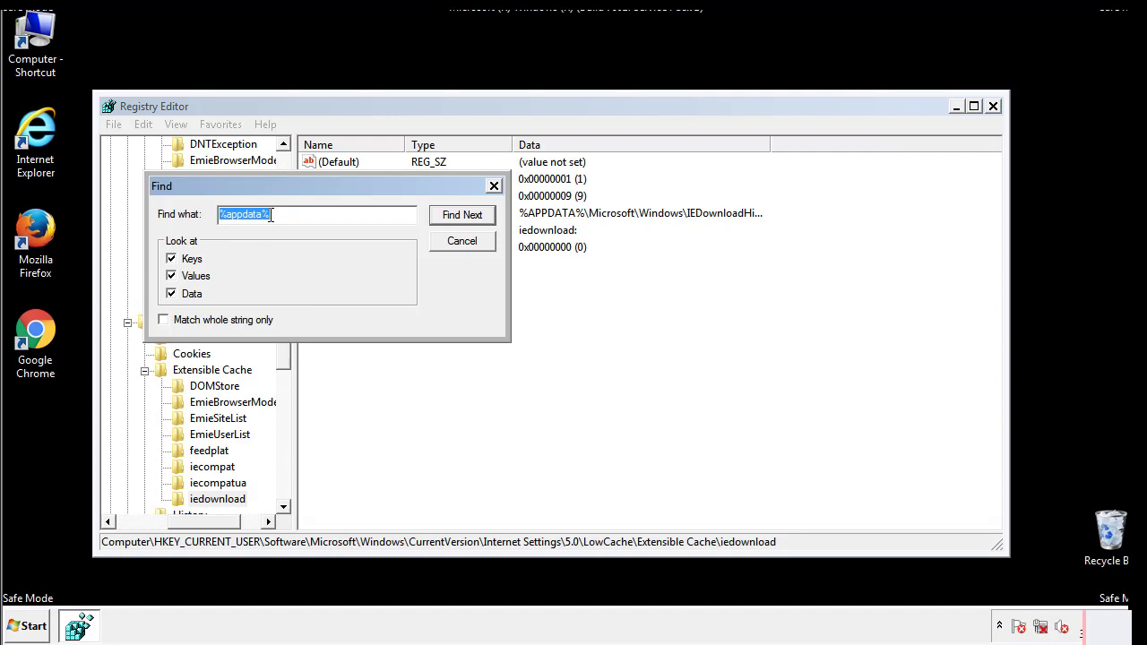
{"action": "type", "text": "%t"}
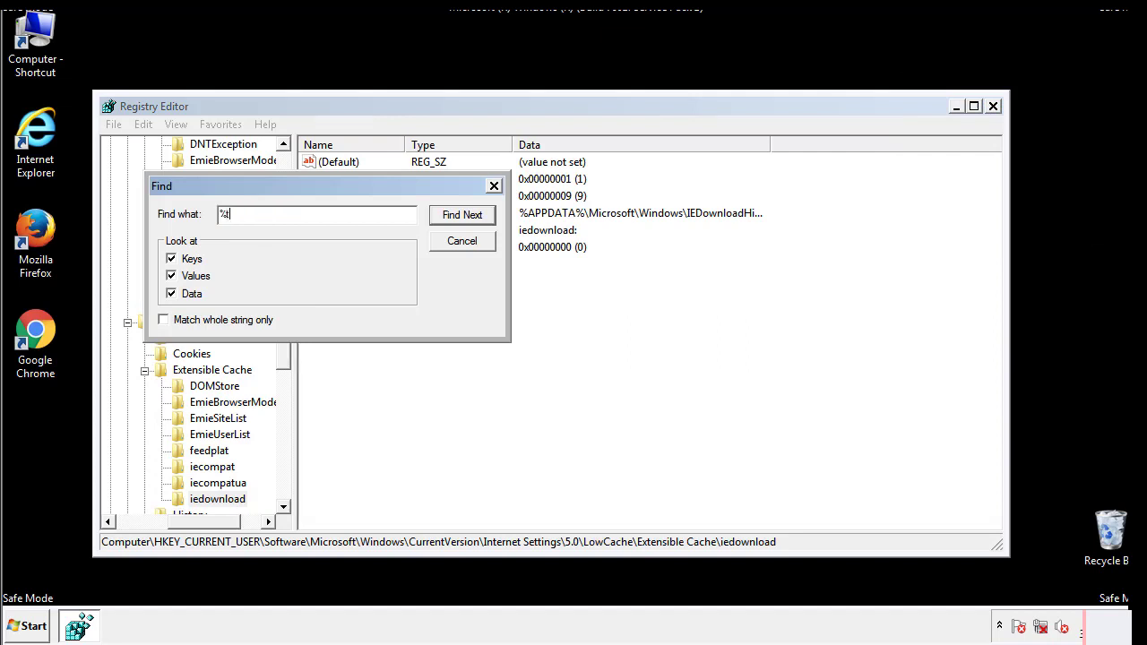
{"action": "type", "text": "emp%"}
{"action": "key", "text": "Return"}
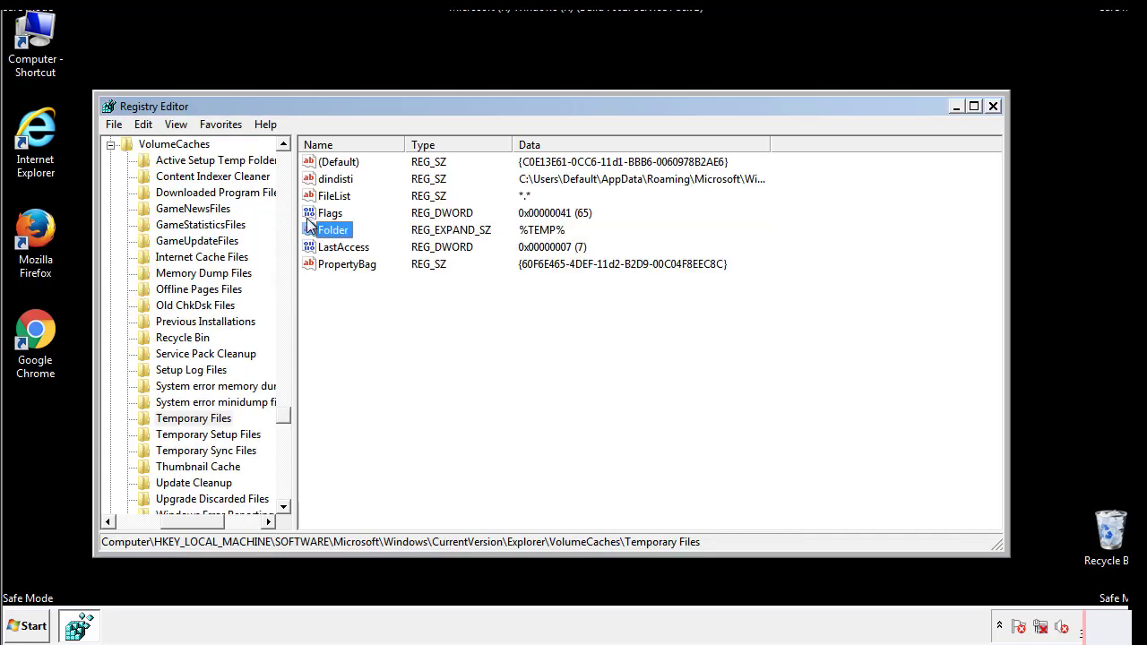
Step: Delete every value of the Temporary Files key, leaving only an unset (Default)
{"action": "left_click", "coordinate": [475, 315]}
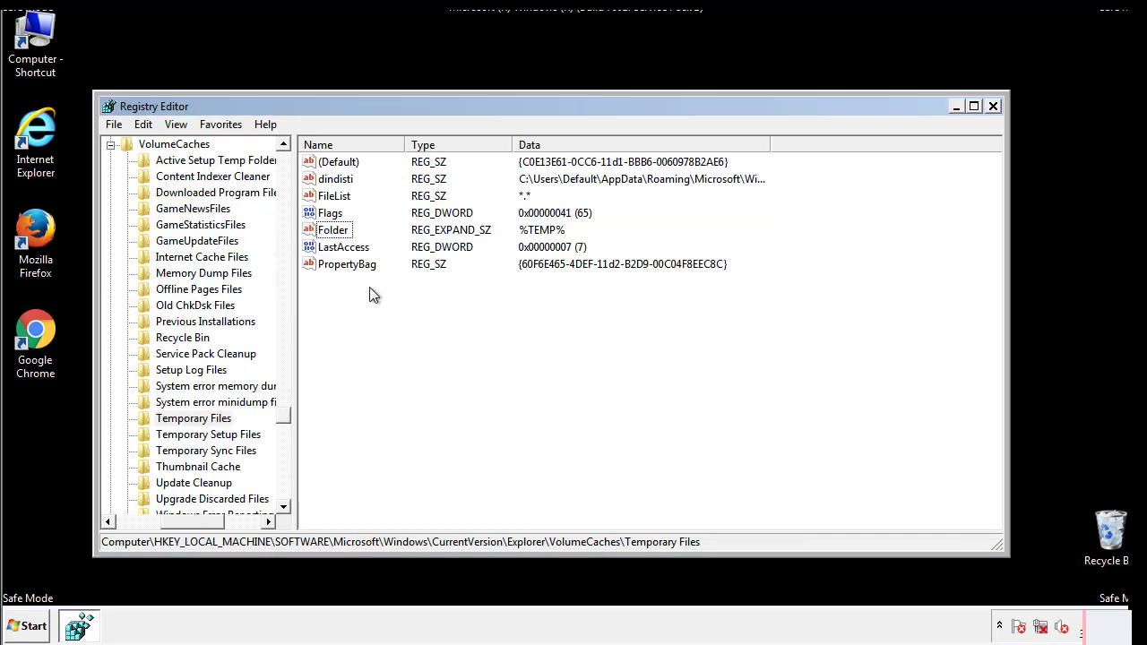
{"action": "left_click", "coordinate": [345, 264]}
{"action": "left_click_drag", "start_coordinate": [342, 278], "coordinate": [327, 163]}
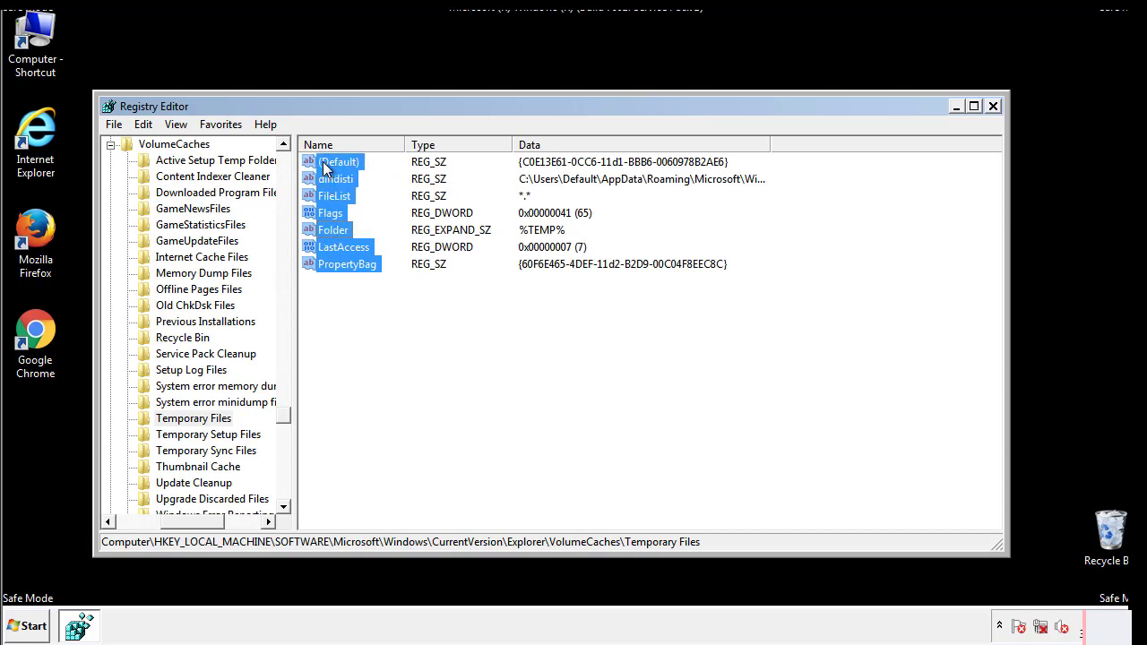
{"action": "right_click", "coordinate": [327, 166]}
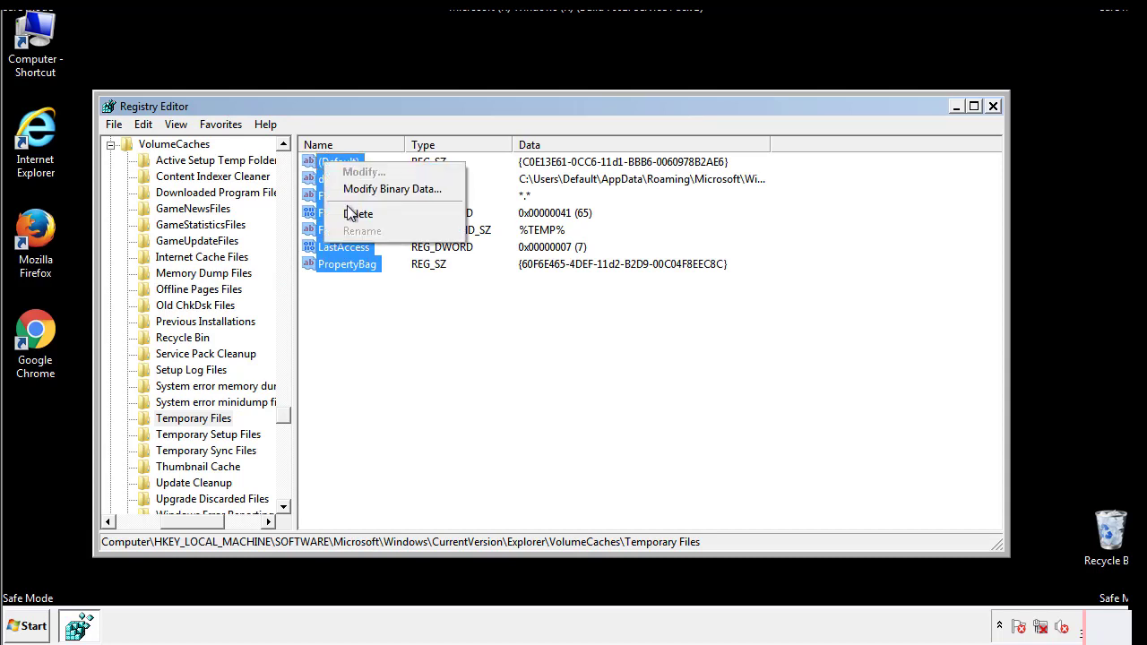
{"action": "left_click", "coordinate": [358, 213]}
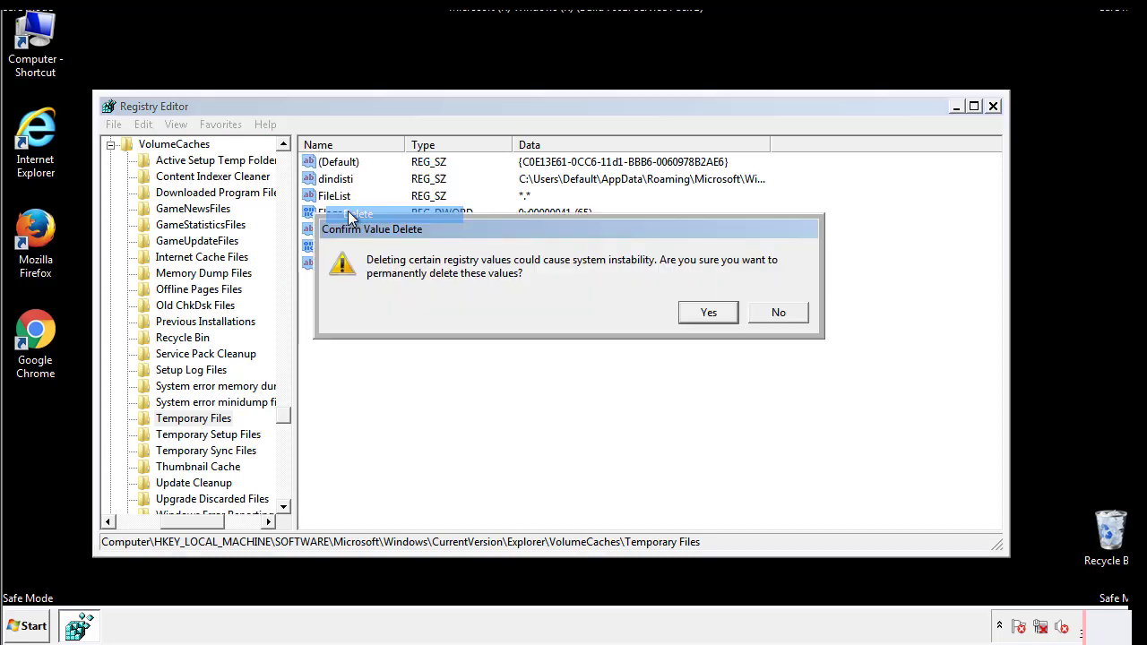
{"action": "left_click", "coordinate": [708, 312]}
{"action": "left_click", "coordinate": [399, 220]}
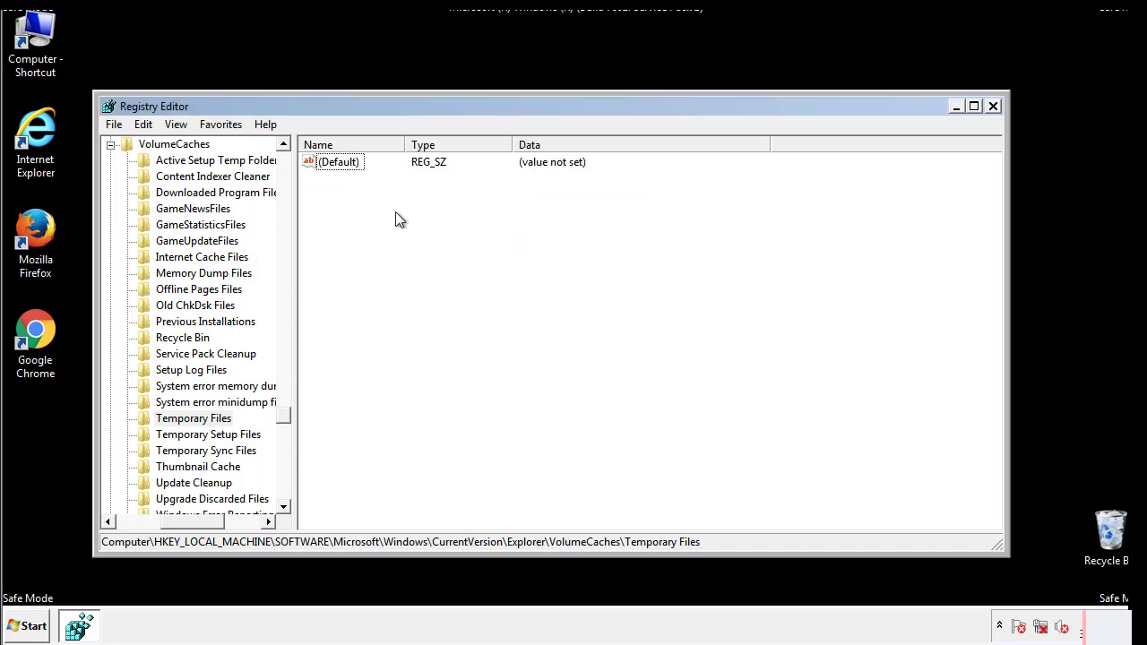
Step: Close Registry Editor and launch System Configuration via msconfig from Start search
{"action": "left_click", "coordinate": [995, 108]}
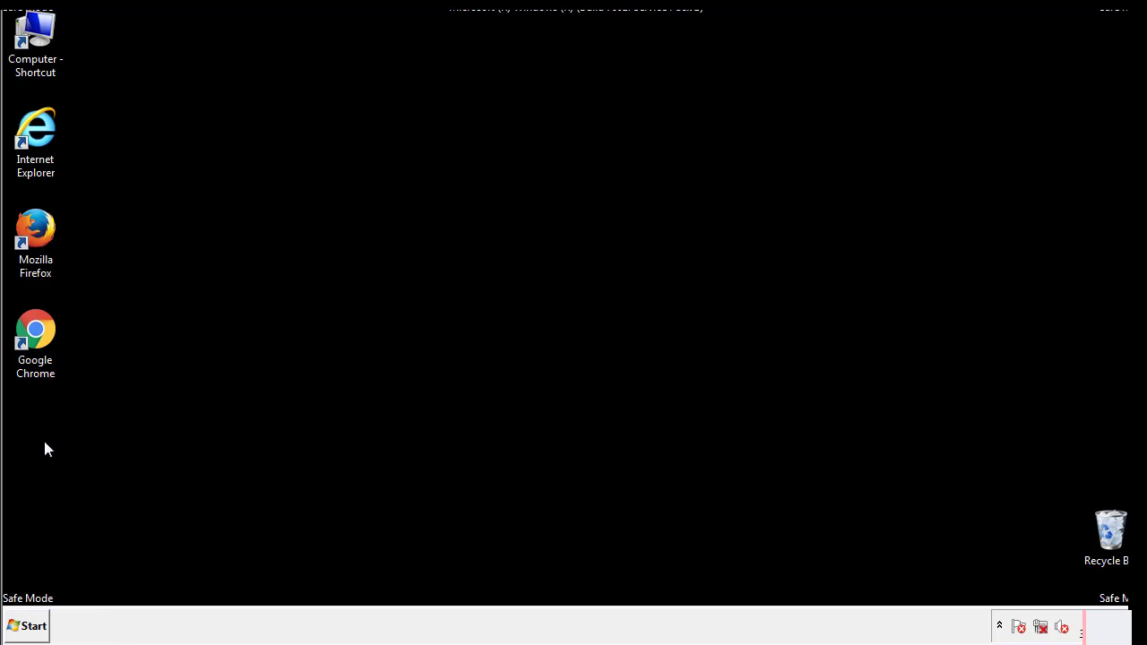
{"action": "left_click", "coordinate": [27, 627]}
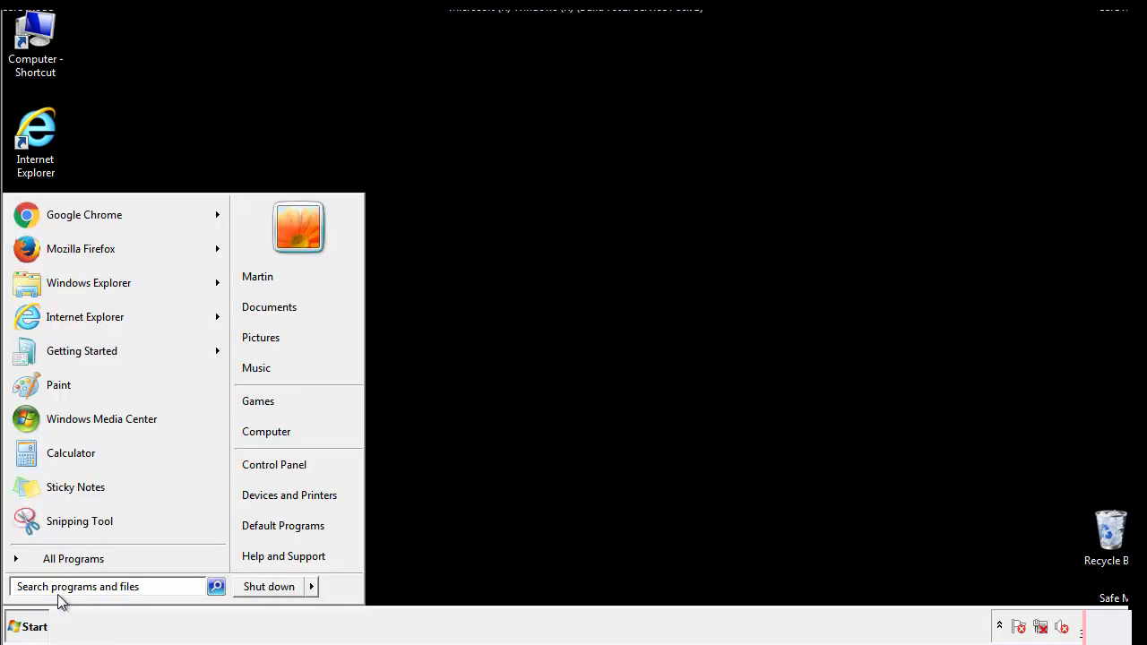
{"action": "type", "text": "mscon"}
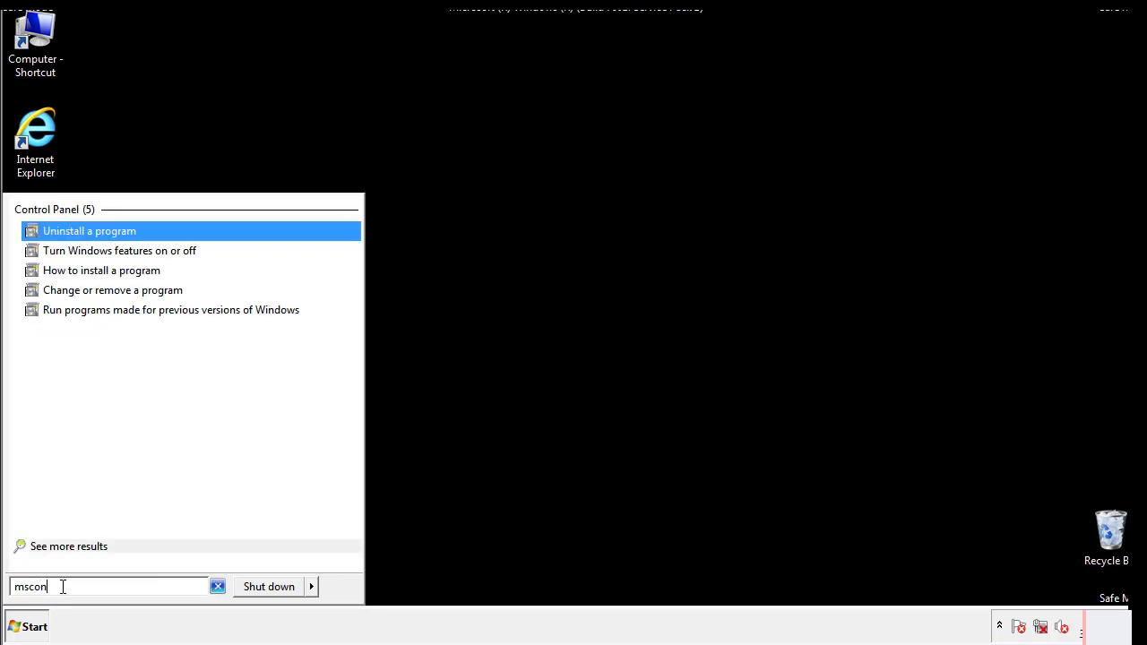
{"action": "type", "text": "fig"}
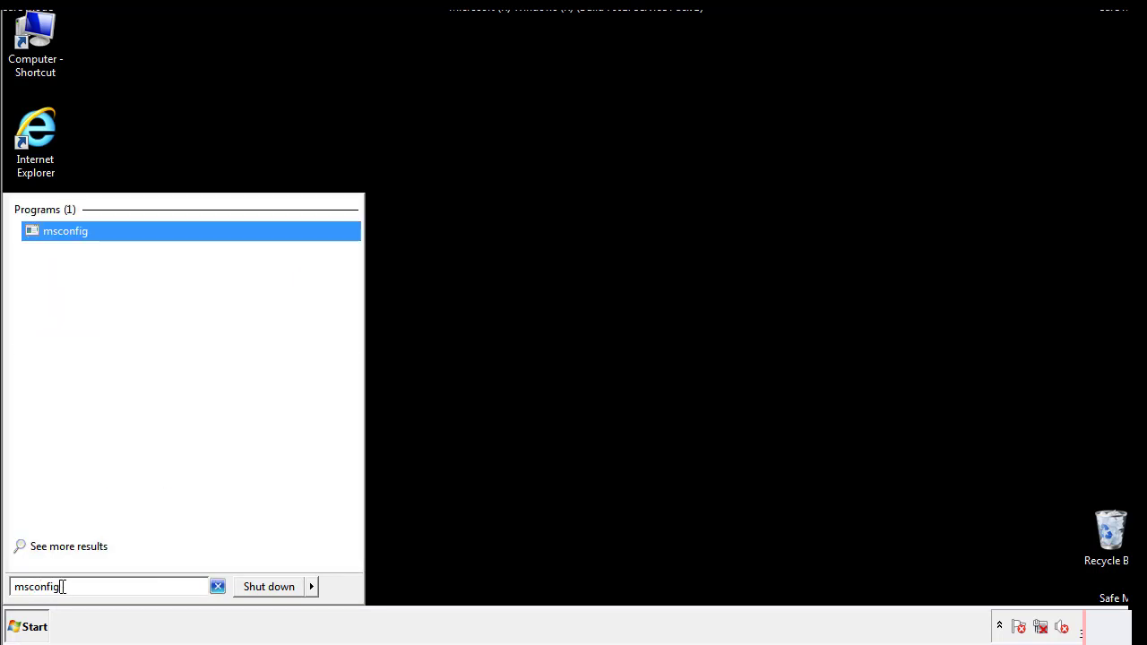
{"action": "key", "text": "Return"}
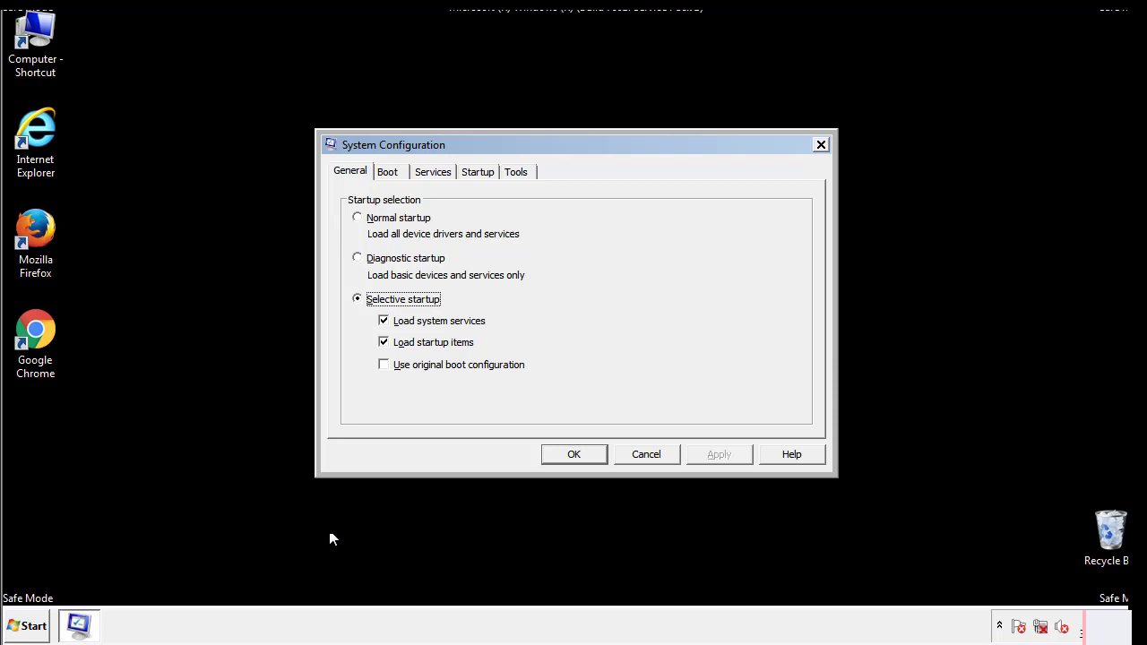
Step: Uncheck Safe boot on the Boot settings, apply, and restart the computer now
{"action": "left_click", "coordinate": [387, 172]}
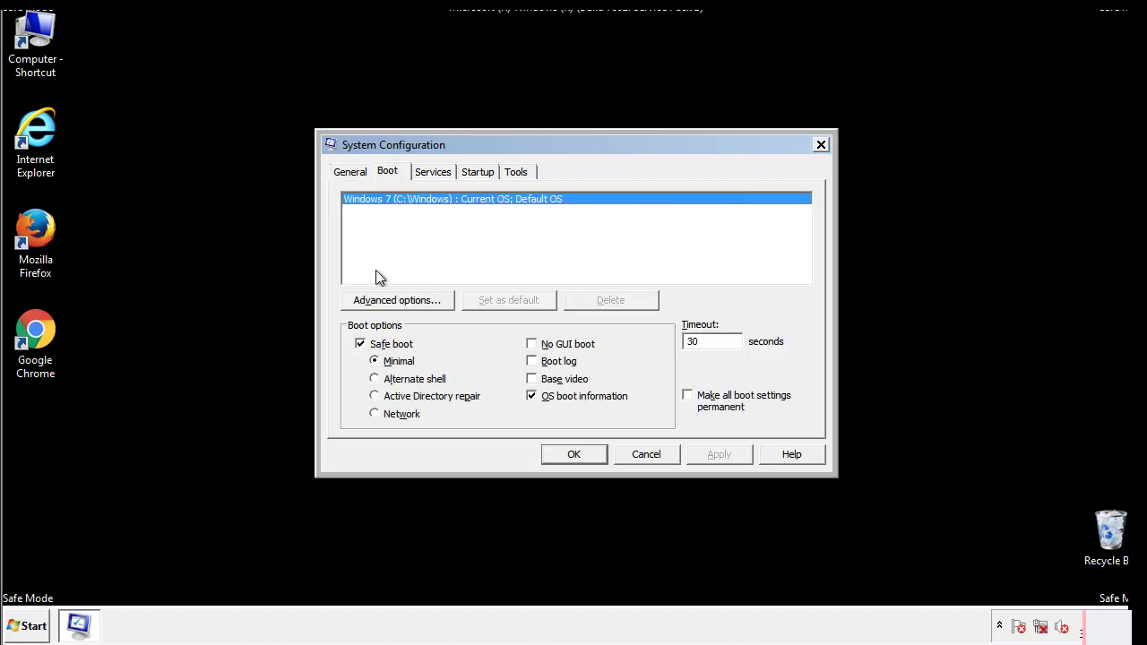
{"action": "left_click", "coordinate": [360, 344]}
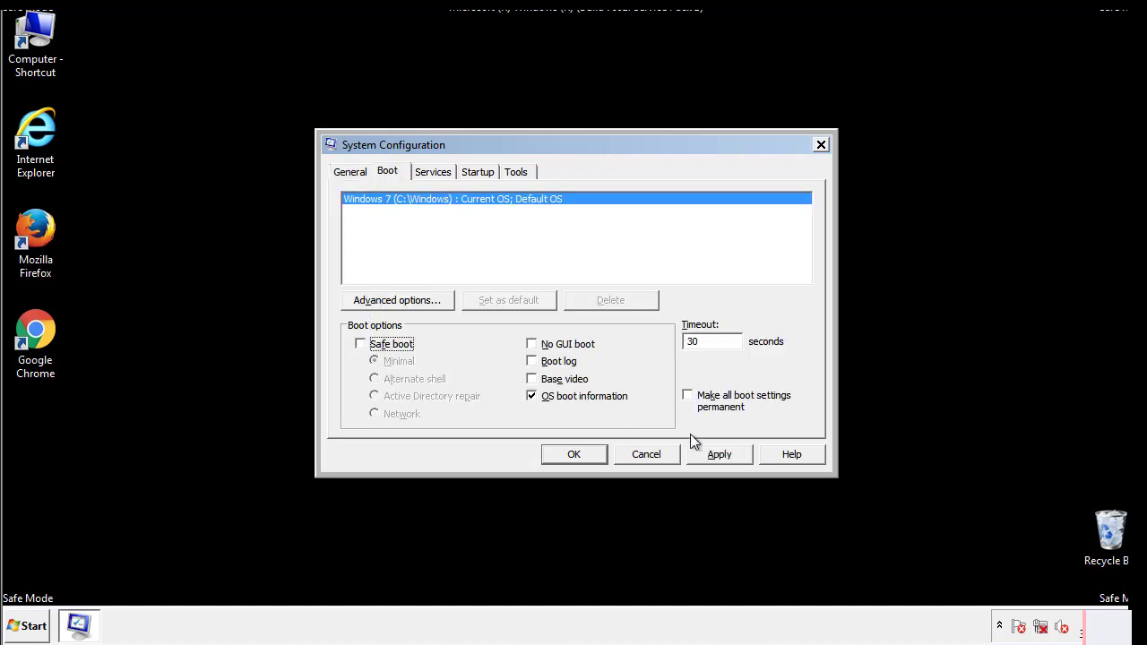
{"action": "left_click", "coordinate": [721, 454]}
{"action": "left_click", "coordinate": [574, 455]}
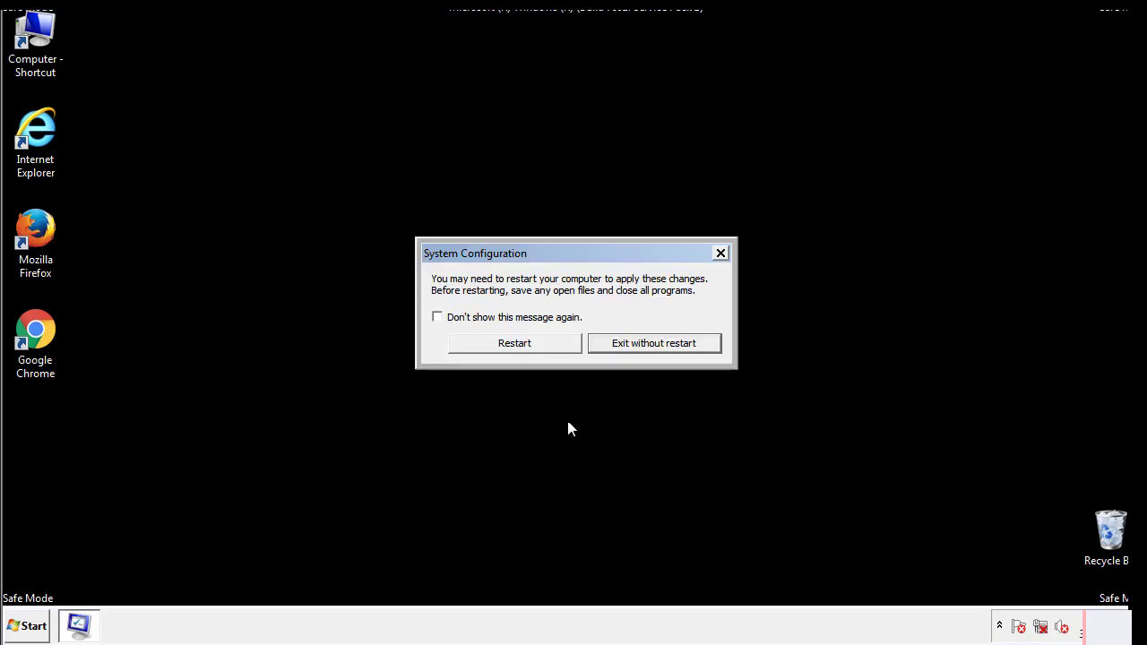
{"action": "left_click", "coordinate": [529, 346]}
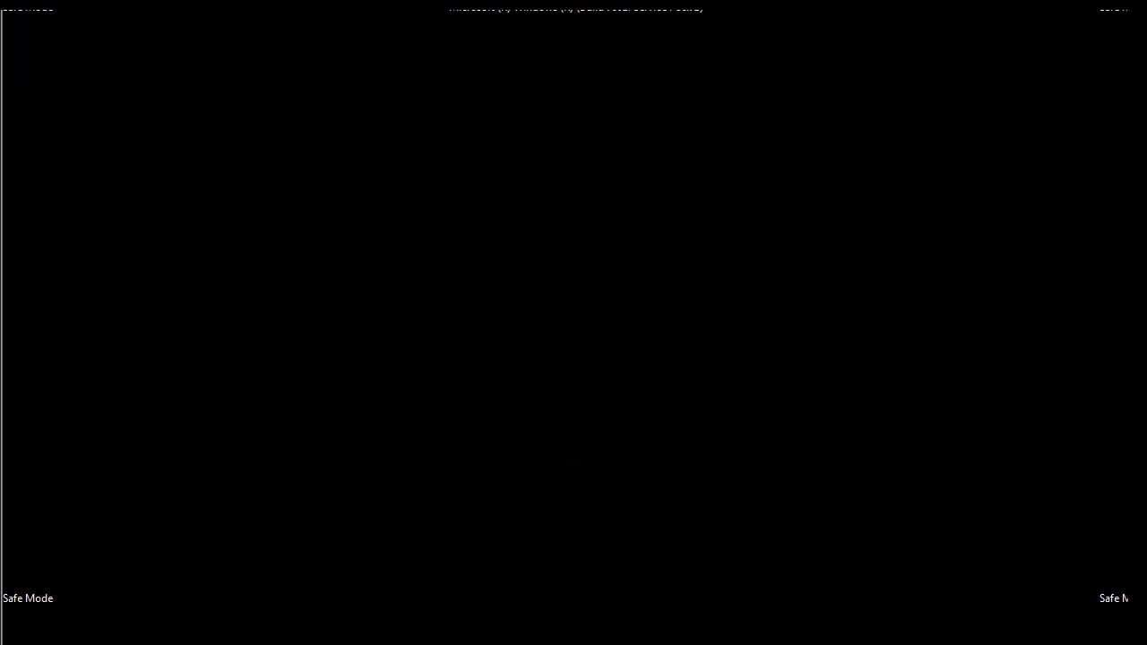